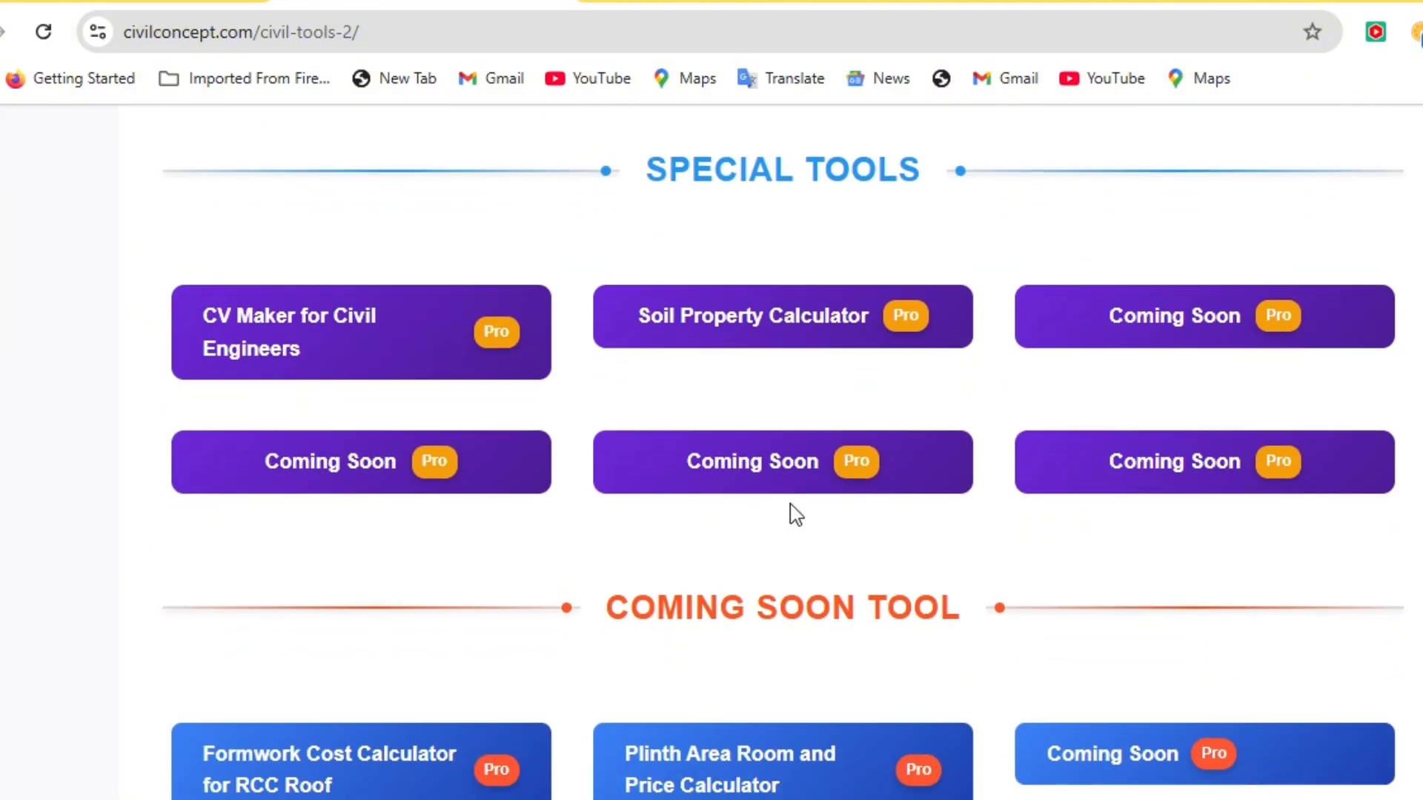
# Step: Open the Slab Estimator from the Estimation category of the general civil tools
pyautogui.scroll(10, 972, 604)
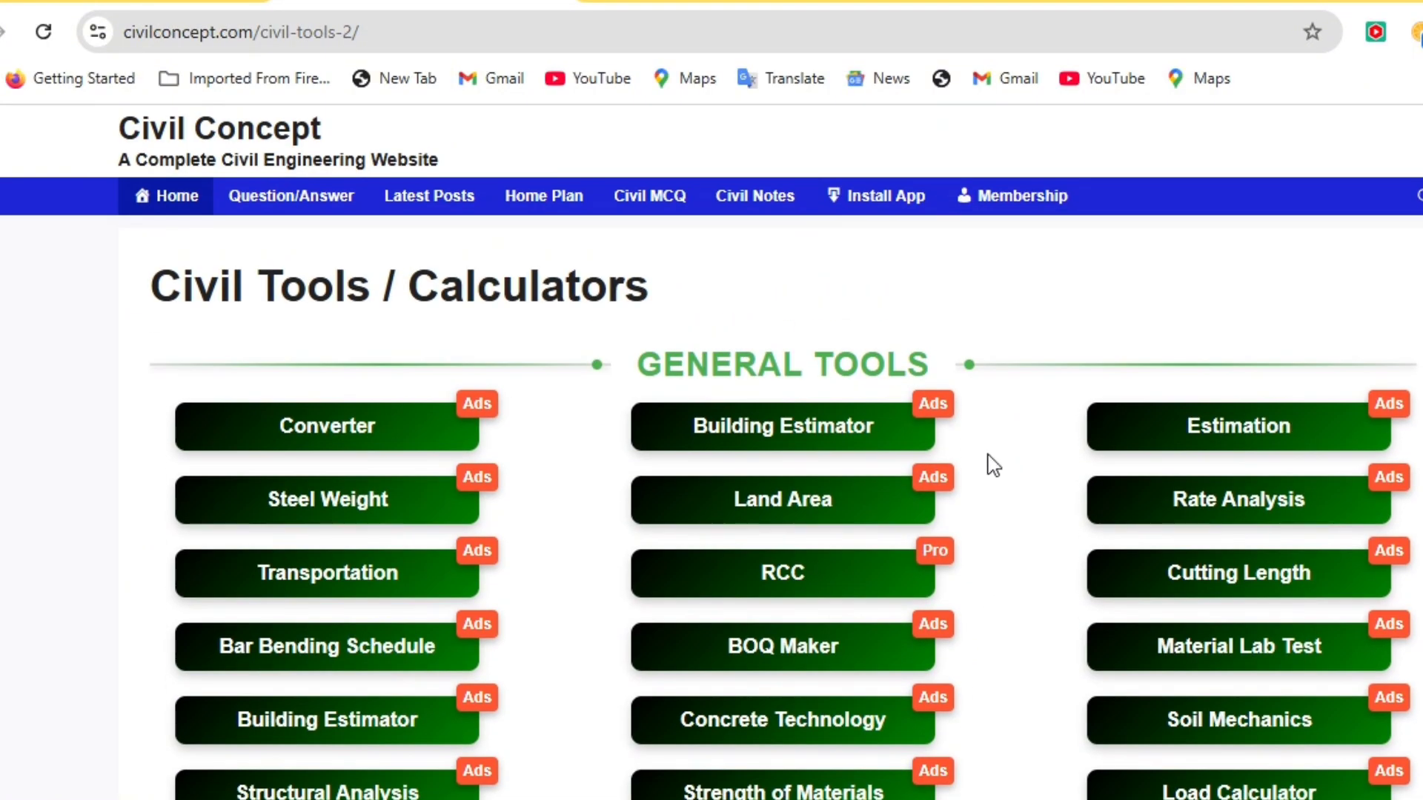
pyautogui.click(1177, 446)
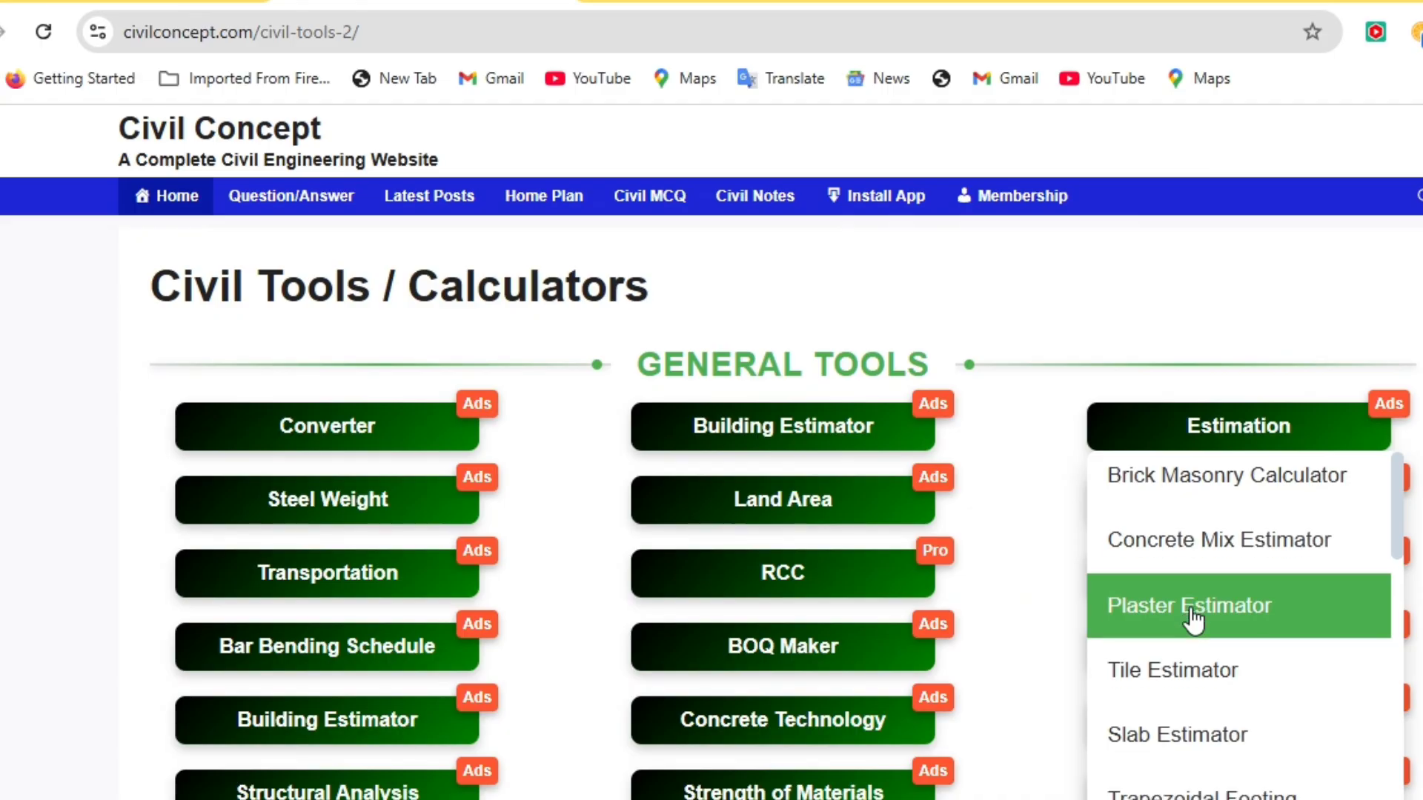
pyautogui.scroll(-2, 1191, 624)
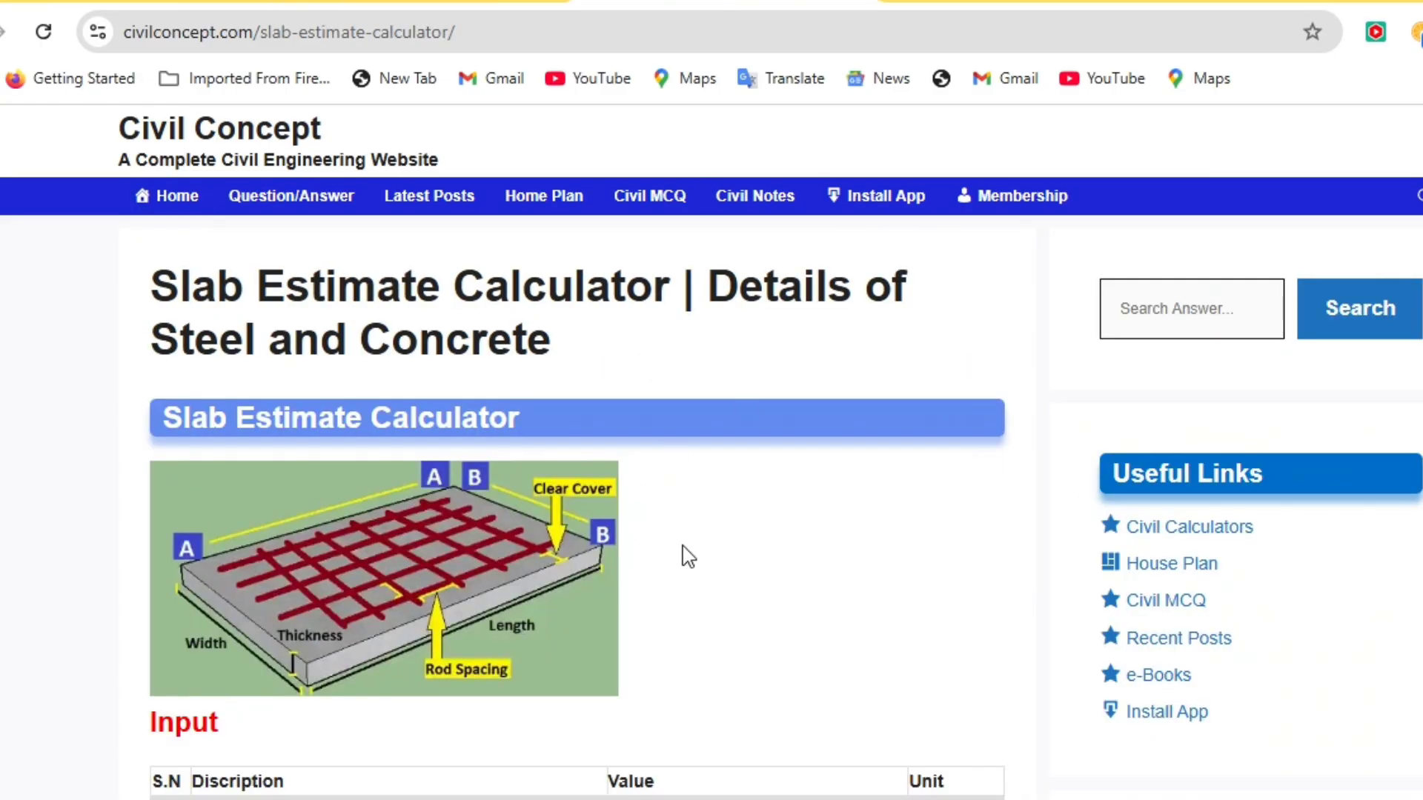
# Step: Look through the slab estimate calculator's diagram, slab dimension, reinforcement and concrete mix inputs, and its results table
pyautogui.moveTo(152, 284); pyautogui.dragTo(670, 311)
pyautogui.scroll(-1, 771, 490)
pyautogui.scroll(-7, 770, 490)
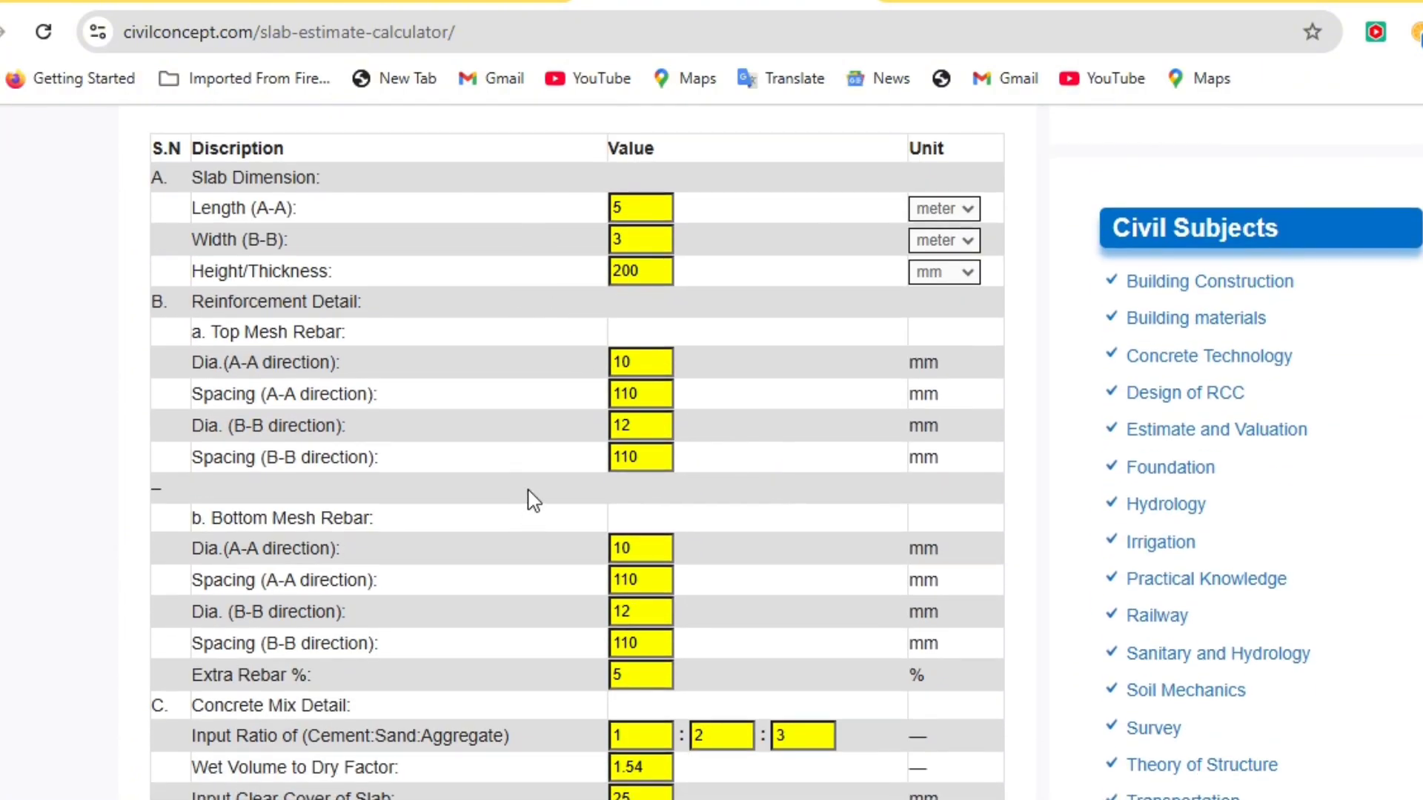
pyautogui.scroll(-6, 530, 499)
pyautogui.scroll(-2, 315, 516)
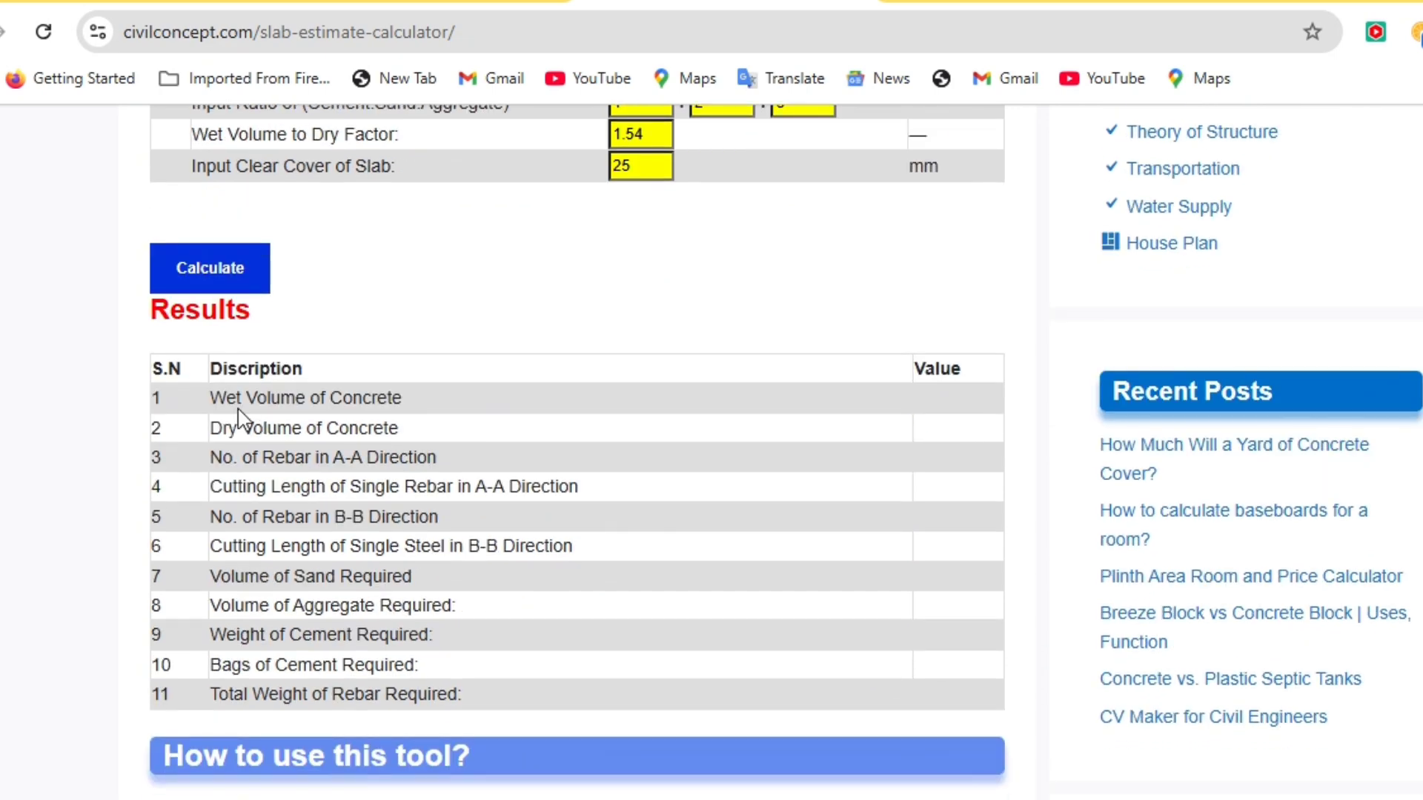
pyautogui.scroll(9, 556, 645)
pyautogui.scroll(2, 527, 572)
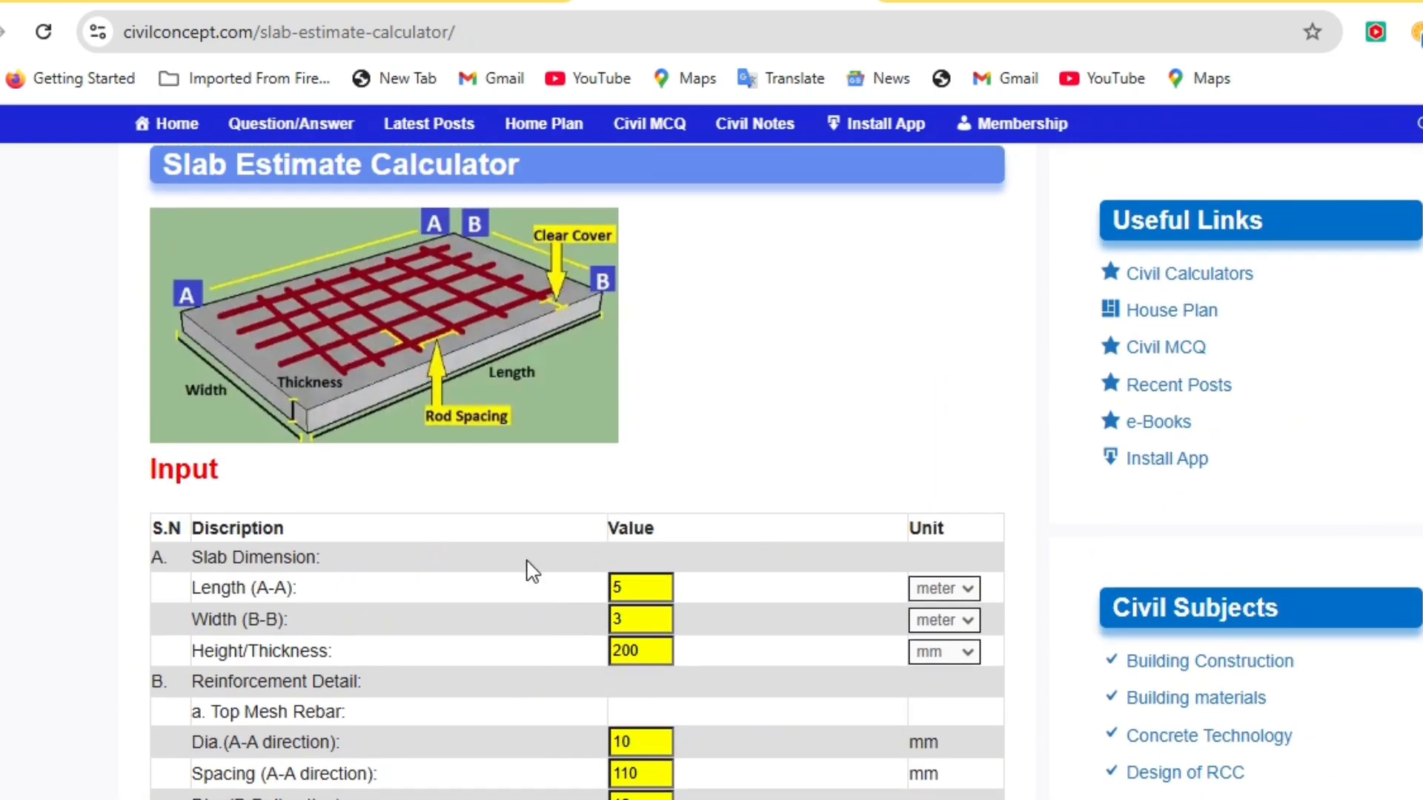
pyautogui.scroll(-4, 527, 549)
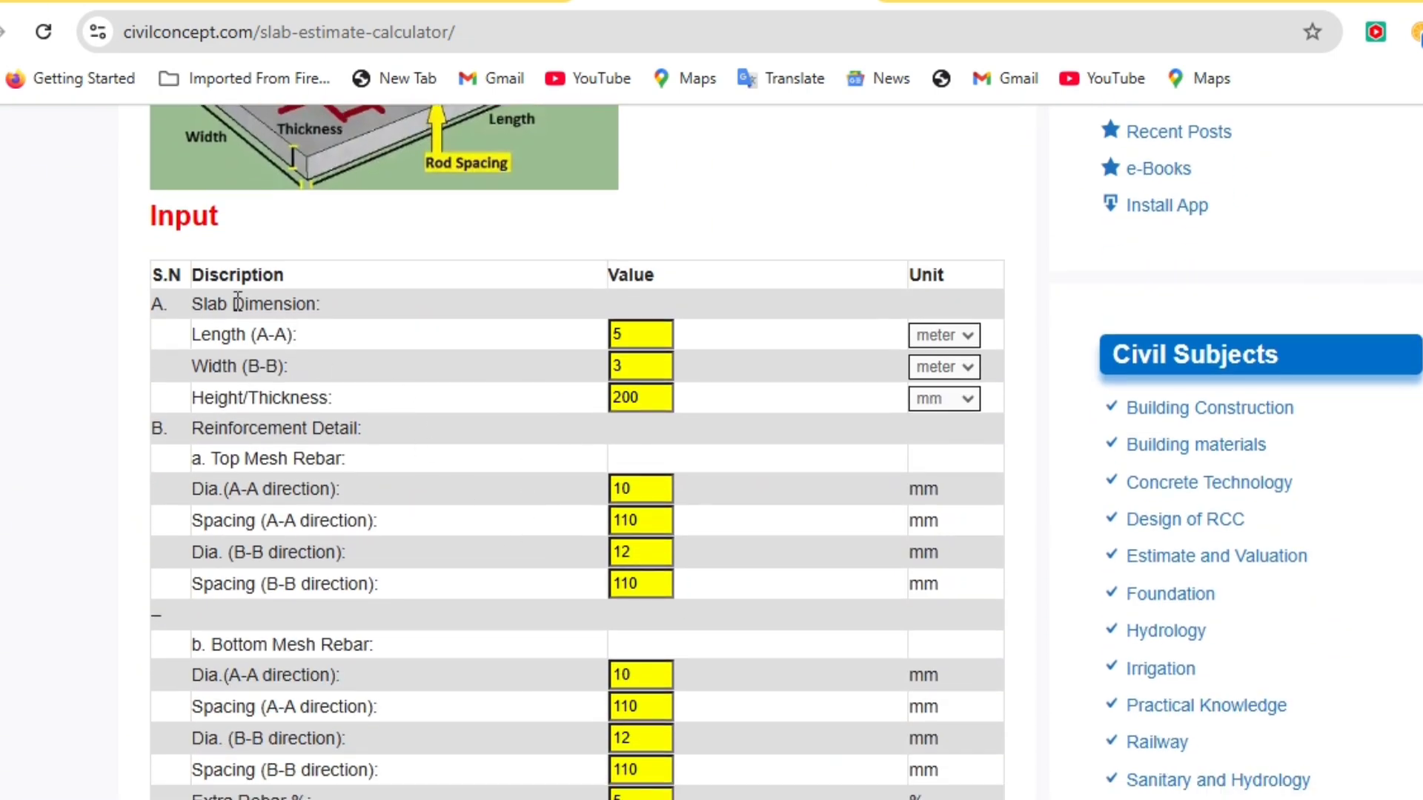
pyautogui.moveTo(196, 313); pyautogui.dragTo(346, 370)
pyautogui.scroll(3, 499, 464)
pyautogui.scroll(-2, 499, 464)
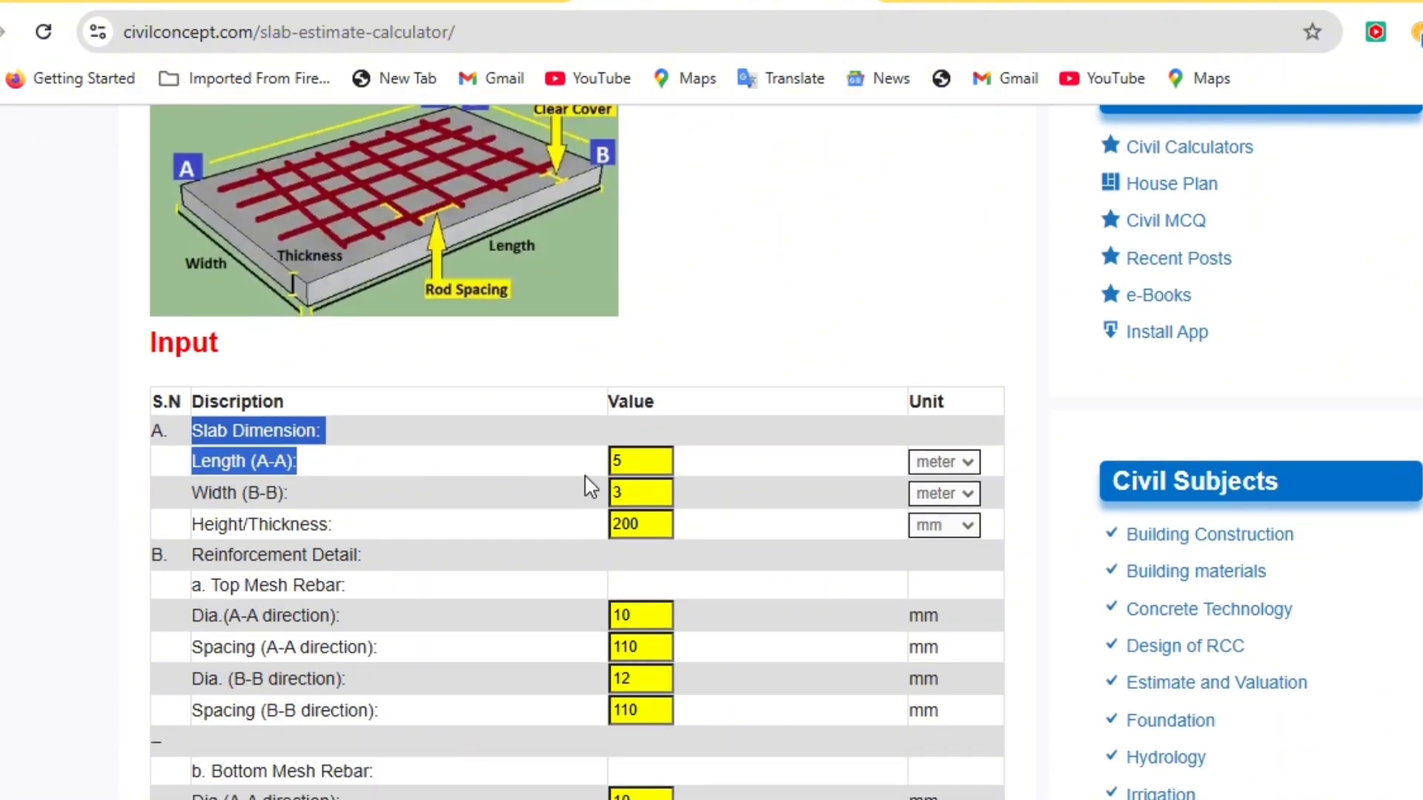
# Step: Set the slab length (A-A) to 40 feet
pyautogui.click(639, 459)
pyautogui.moveTo(620, 461); pyautogui.dragTo(588, 473)
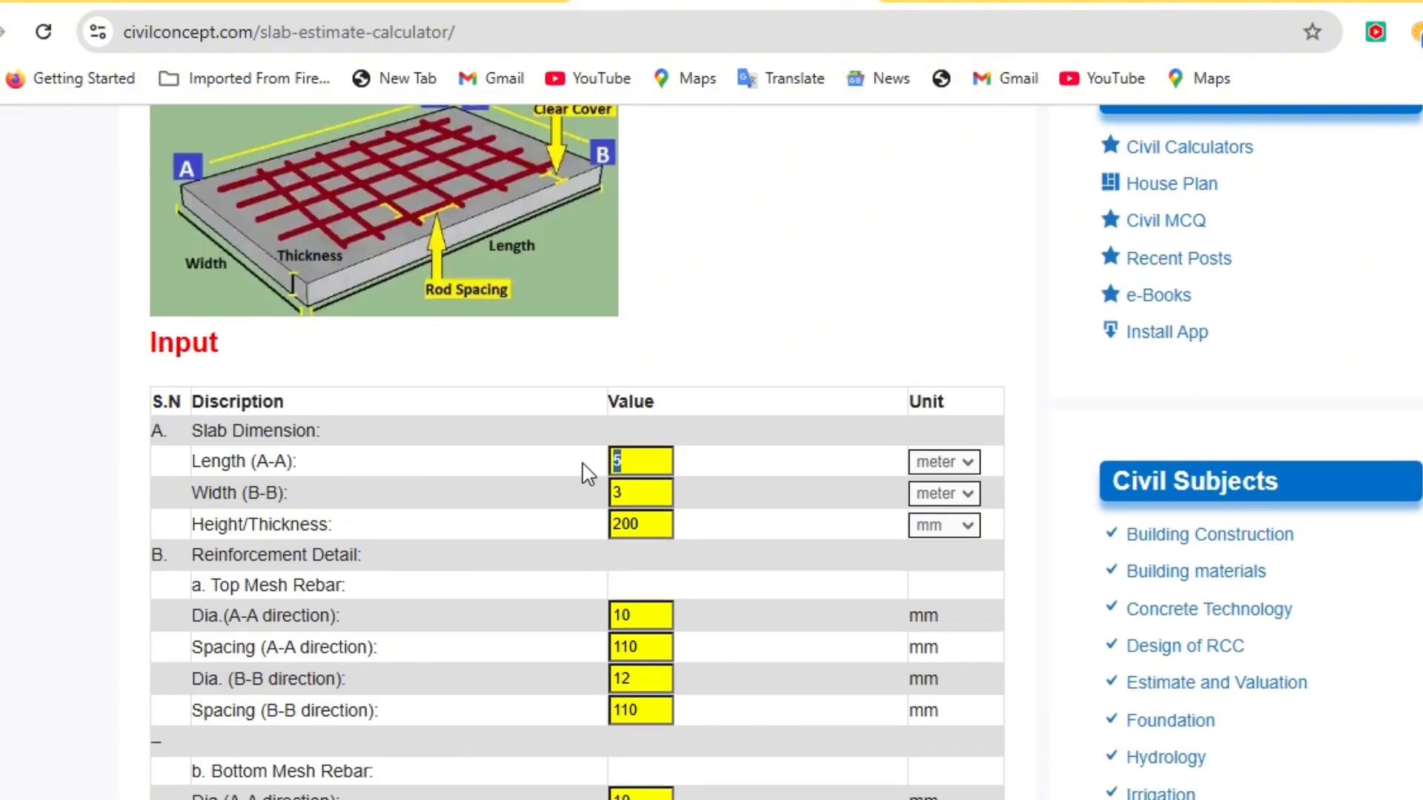
pyautogui.scroll(2, 345, 436)
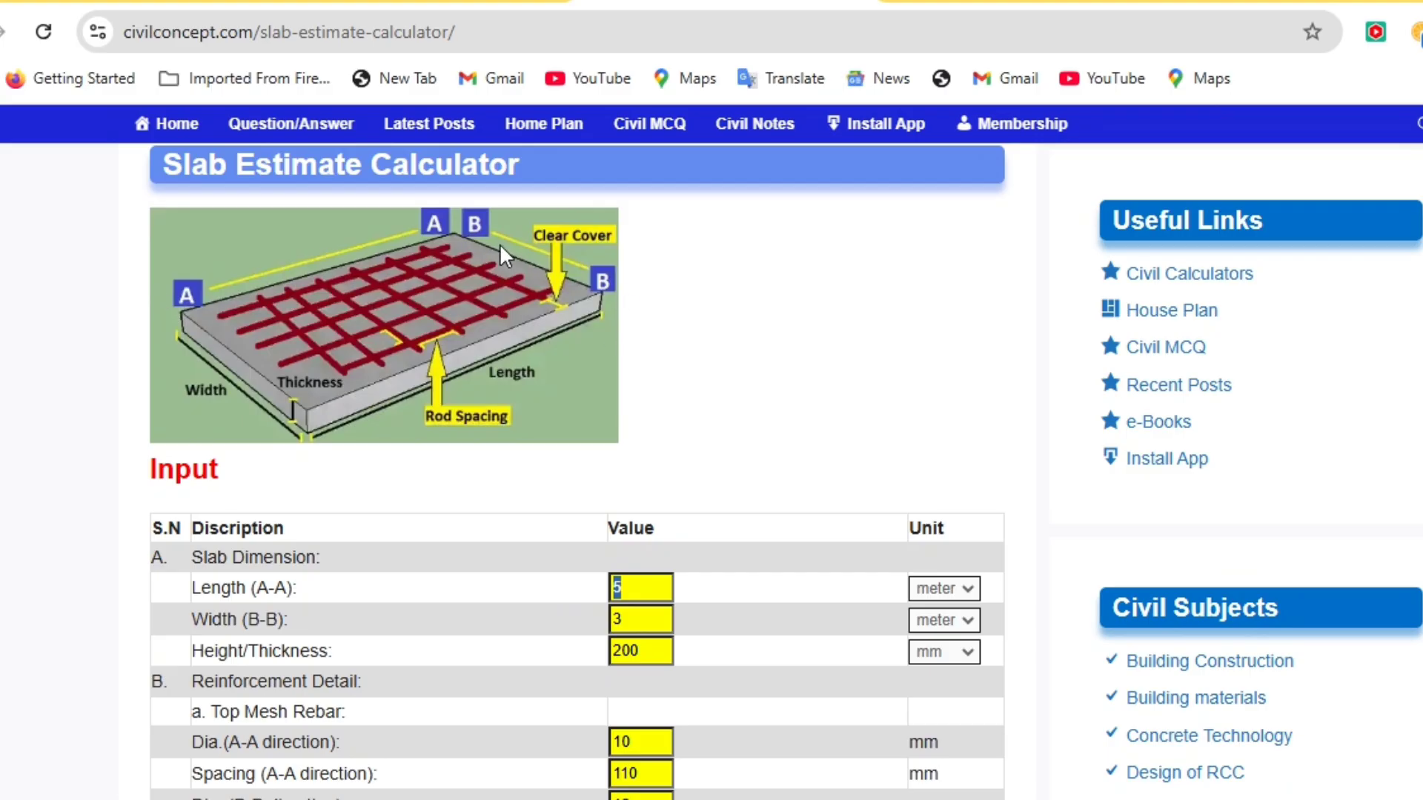
pyautogui.scroll(-2, 563, 251)
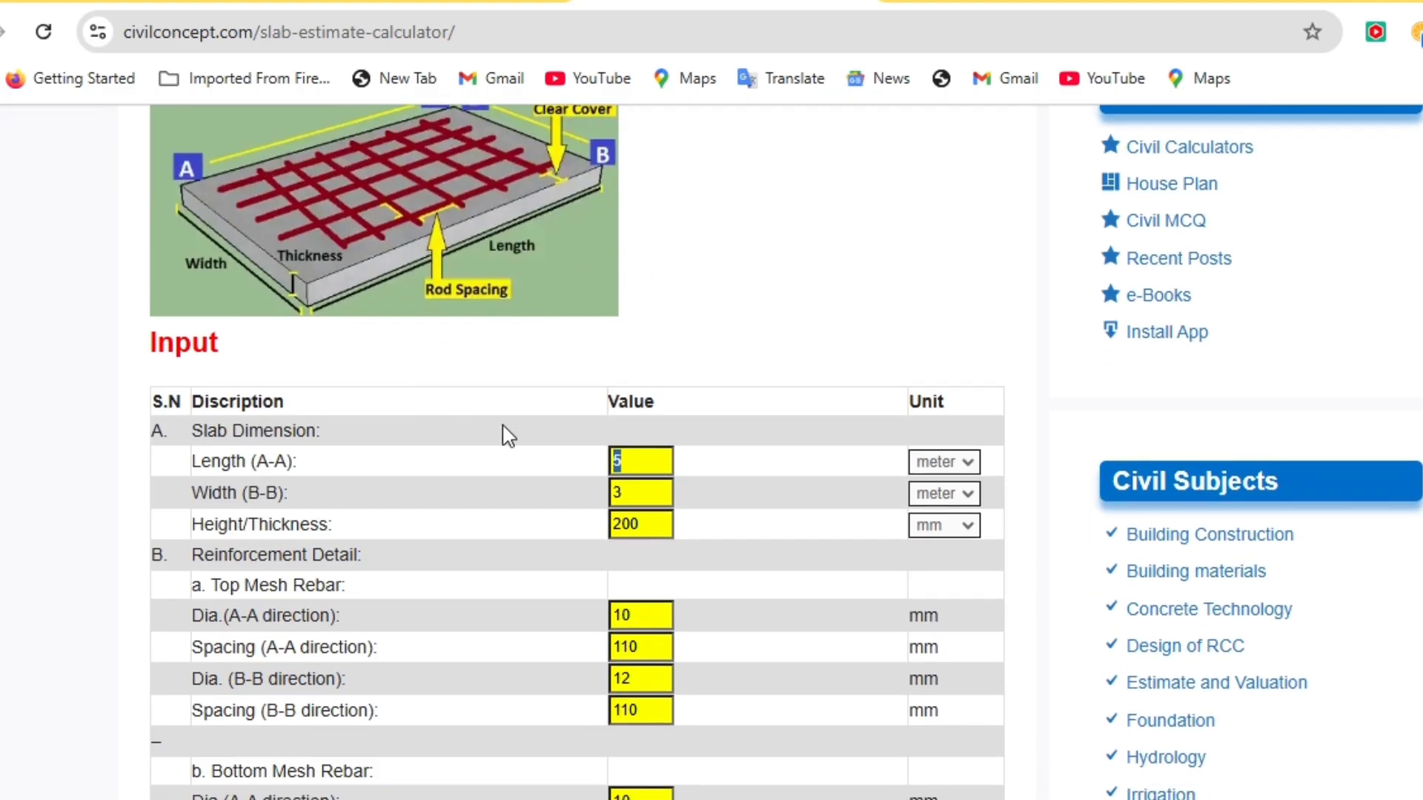
pyautogui.write('40')
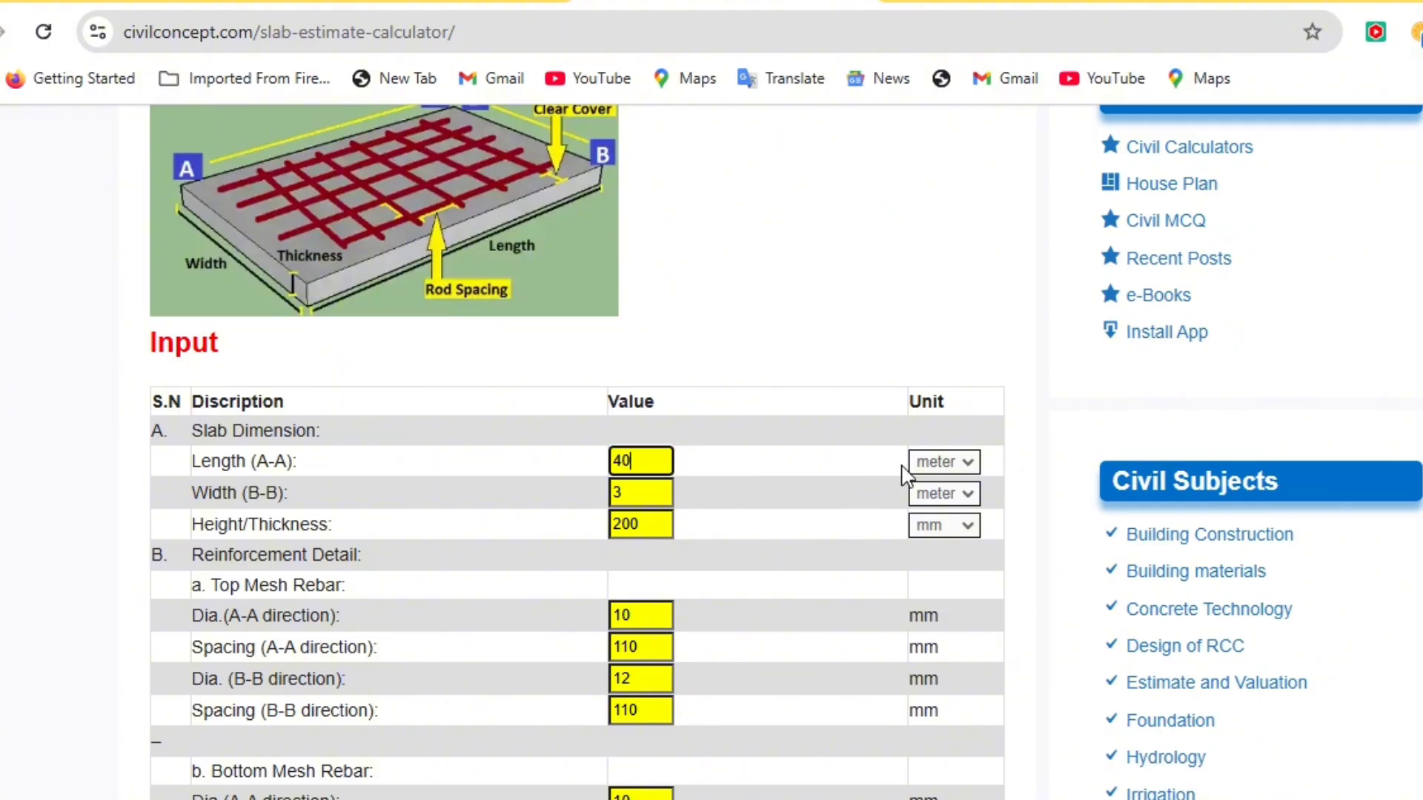
pyautogui.click(946, 463)
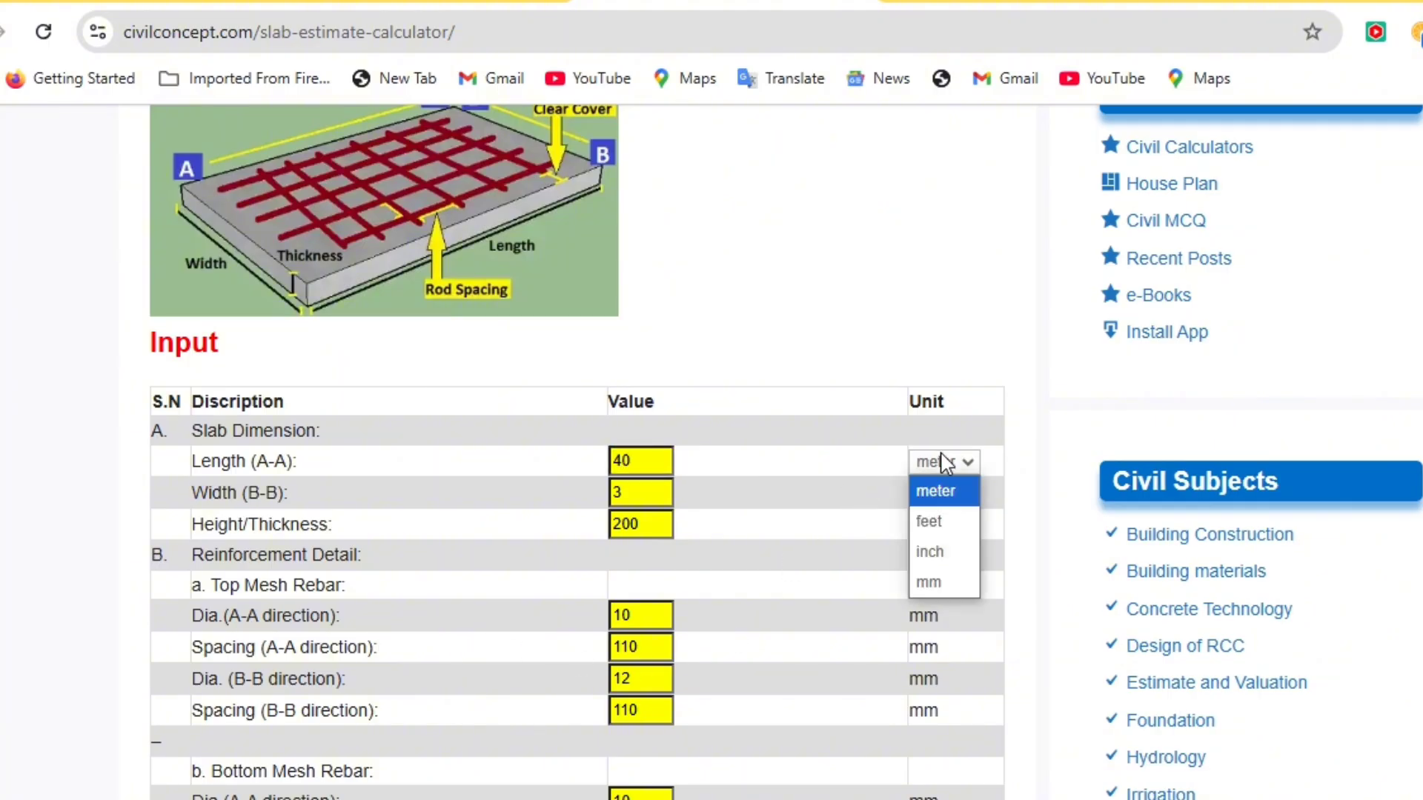
pyautogui.click(934, 523)
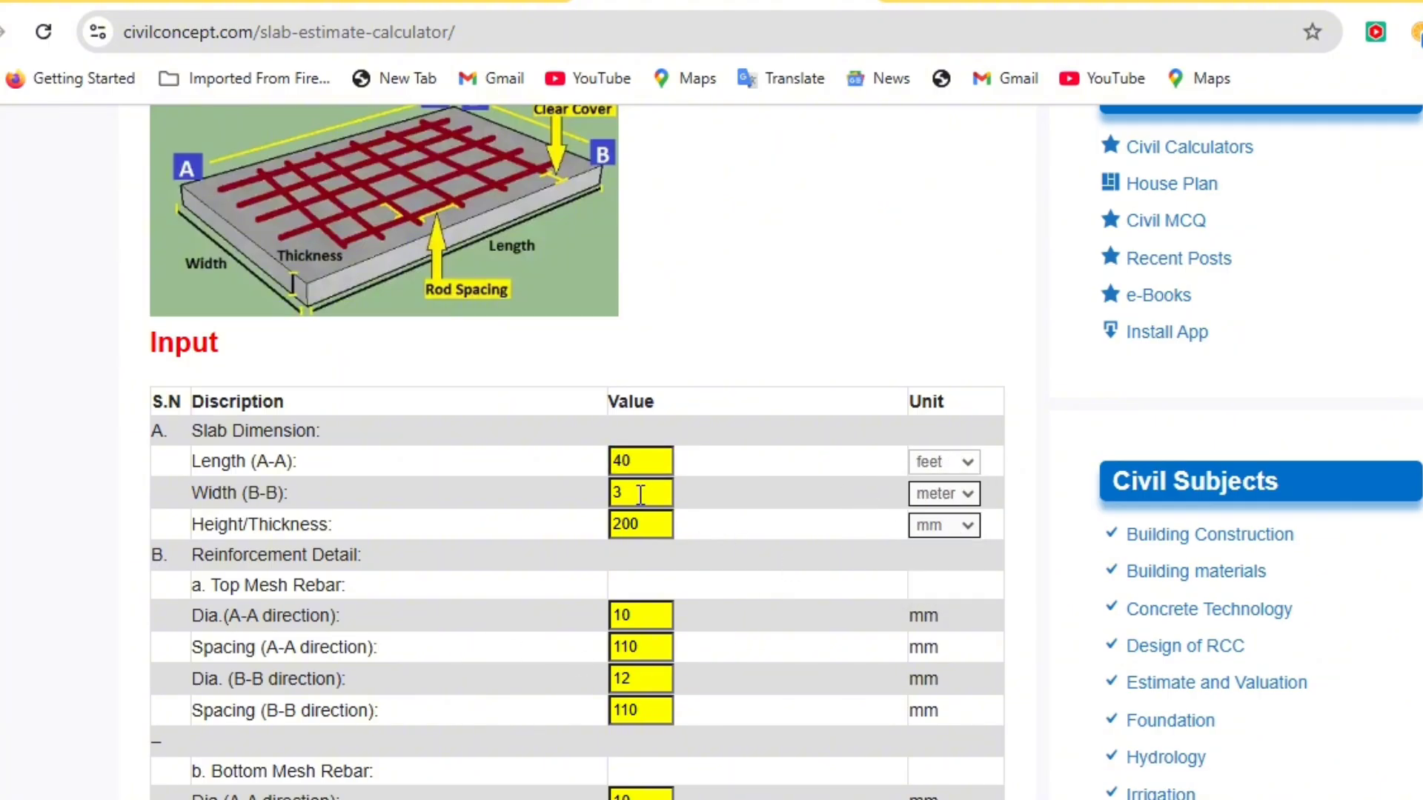
# Step: Set the slab width (B-B) to 25 feet
pyautogui.moveTo(630, 494); pyautogui.dragTo(561, 506)
pyautogui.write('25')
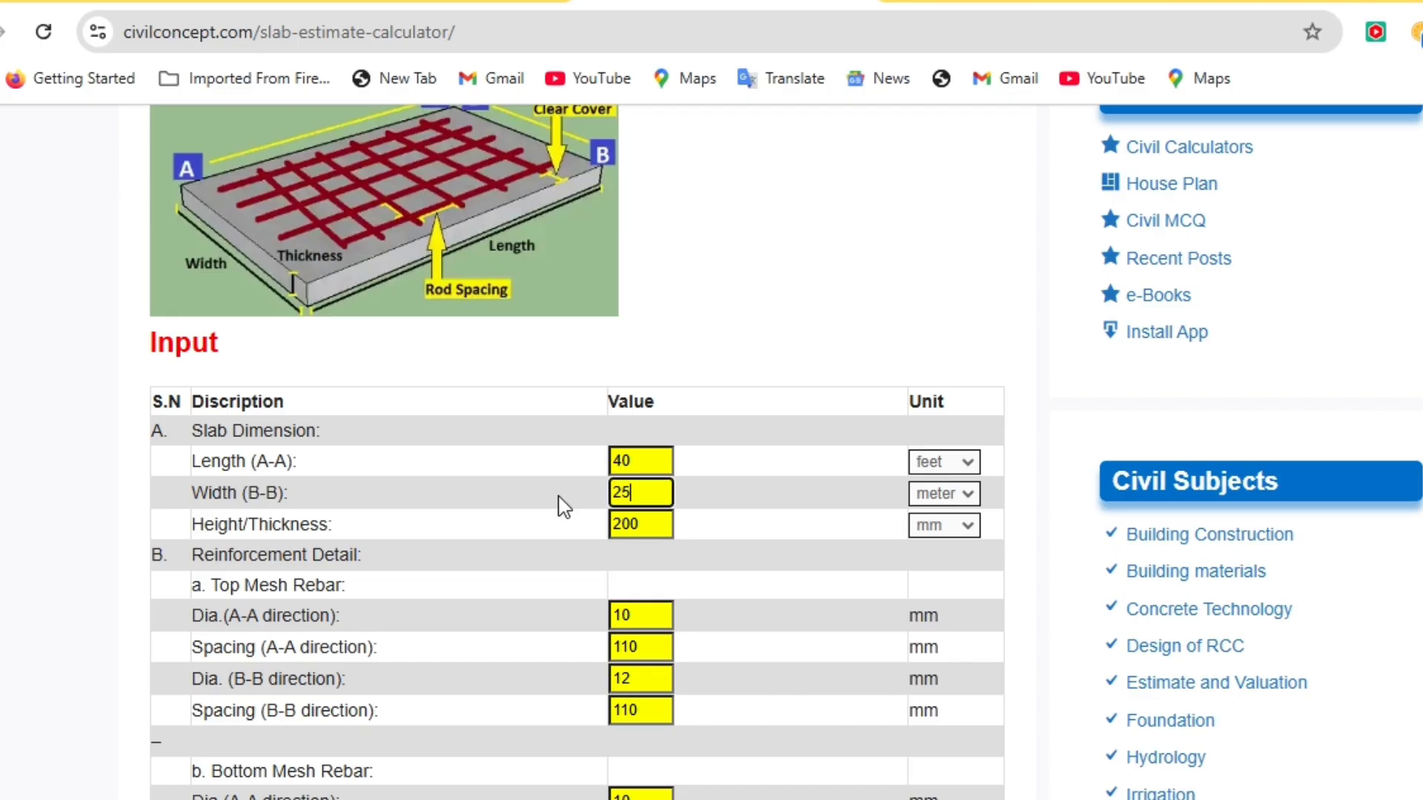
pyautogui.click(965, 495)
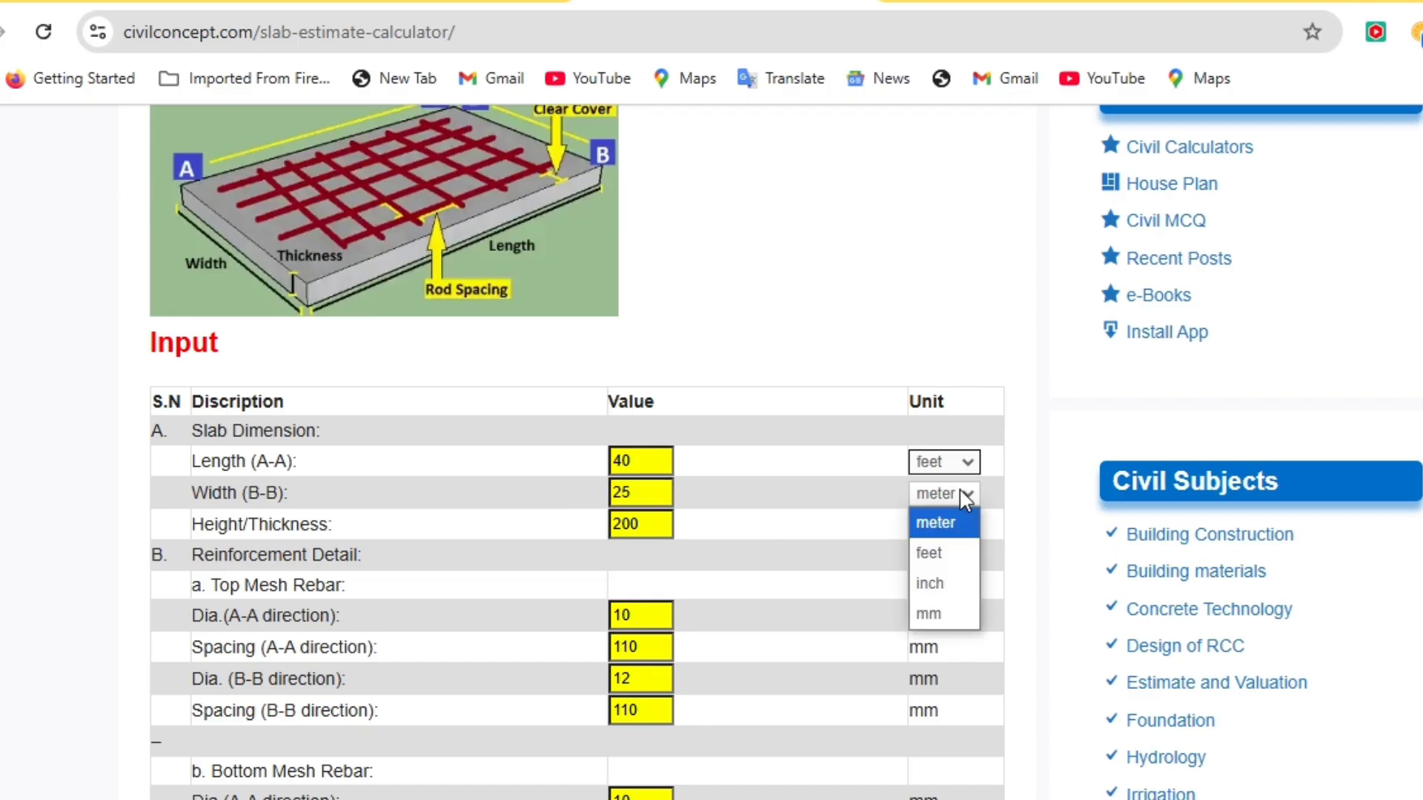
pyautogui.click(946, 551)
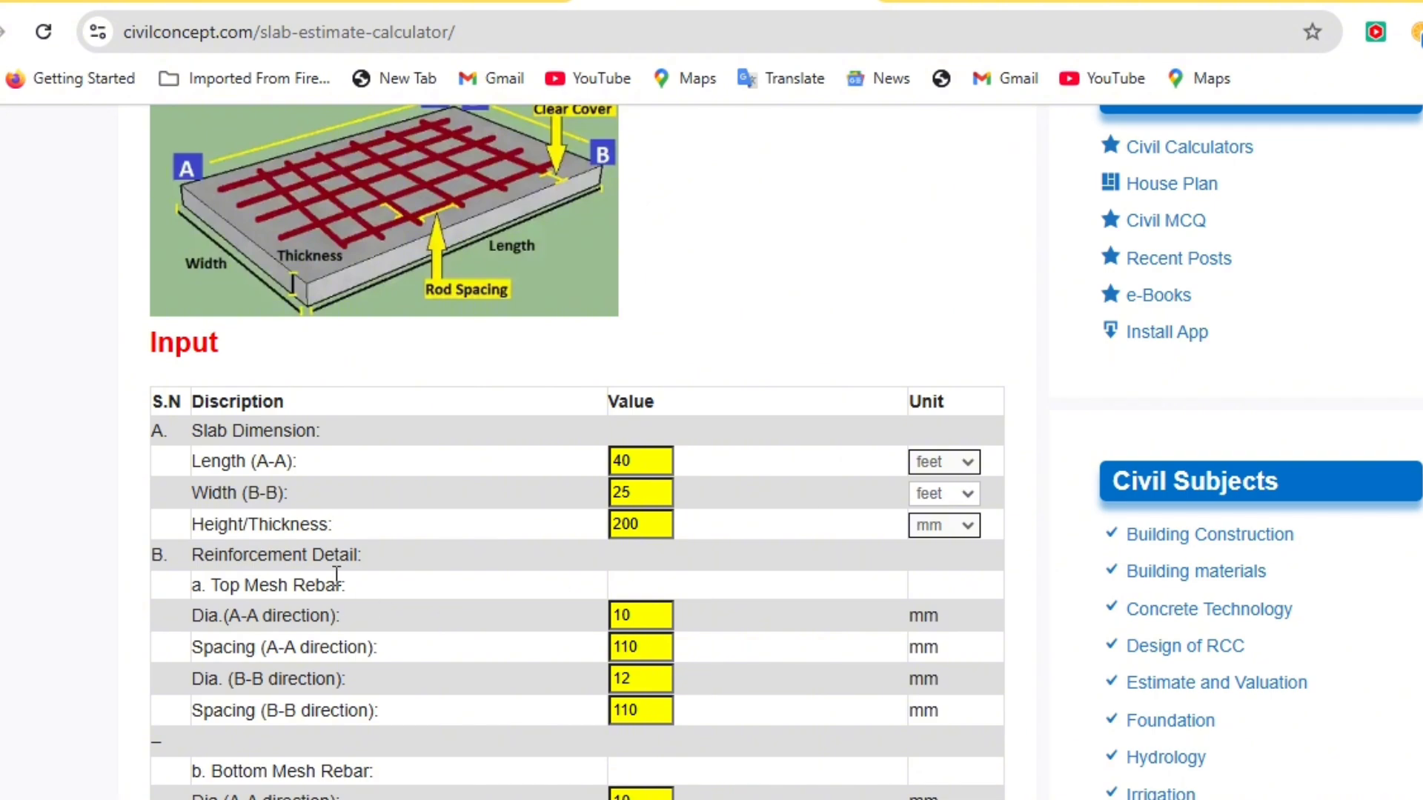
# Step: Set the slab height/thickness to 150 with mm as its unit
pyautogui.moveTo(646, 522); pyautogui.dragTo(582, 533)
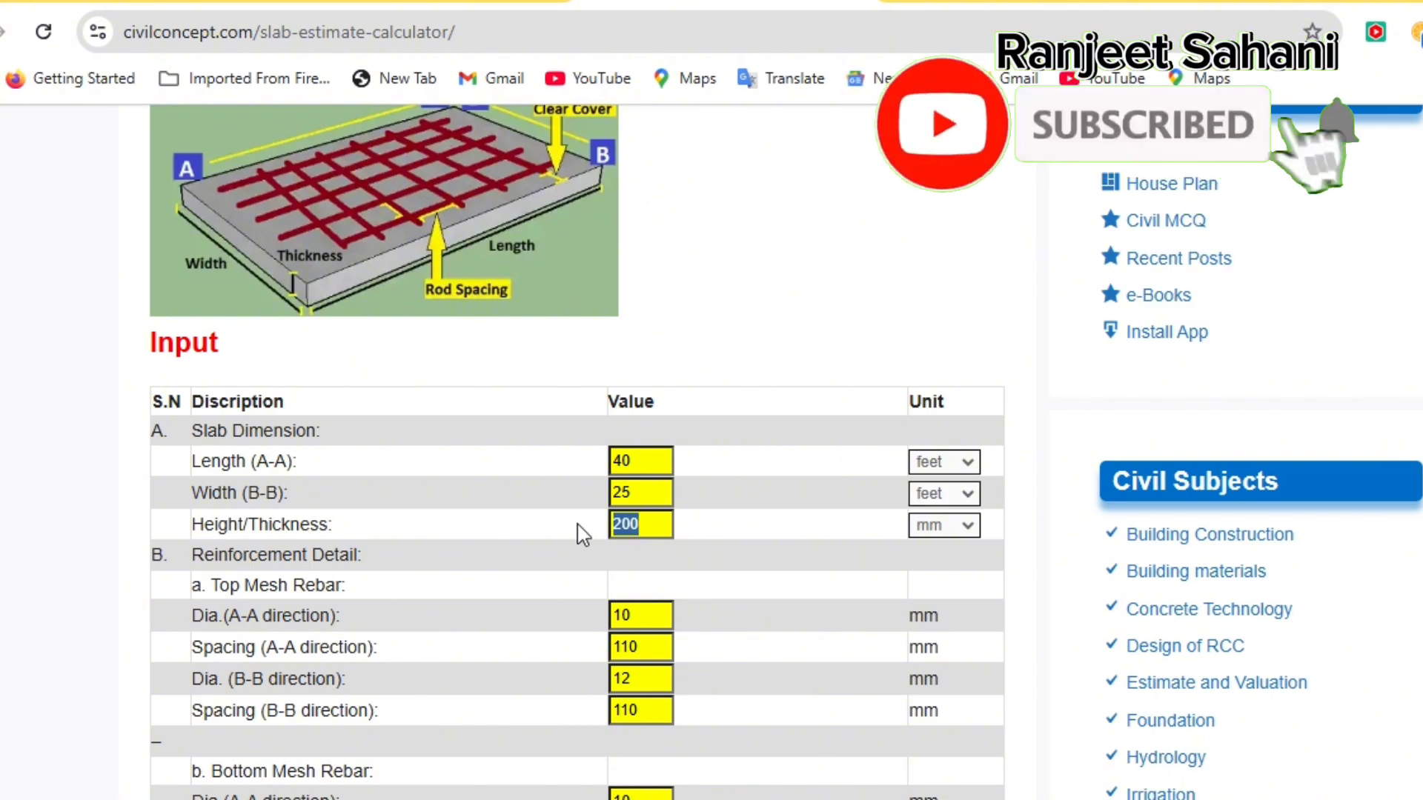
pyautogui.write('150')
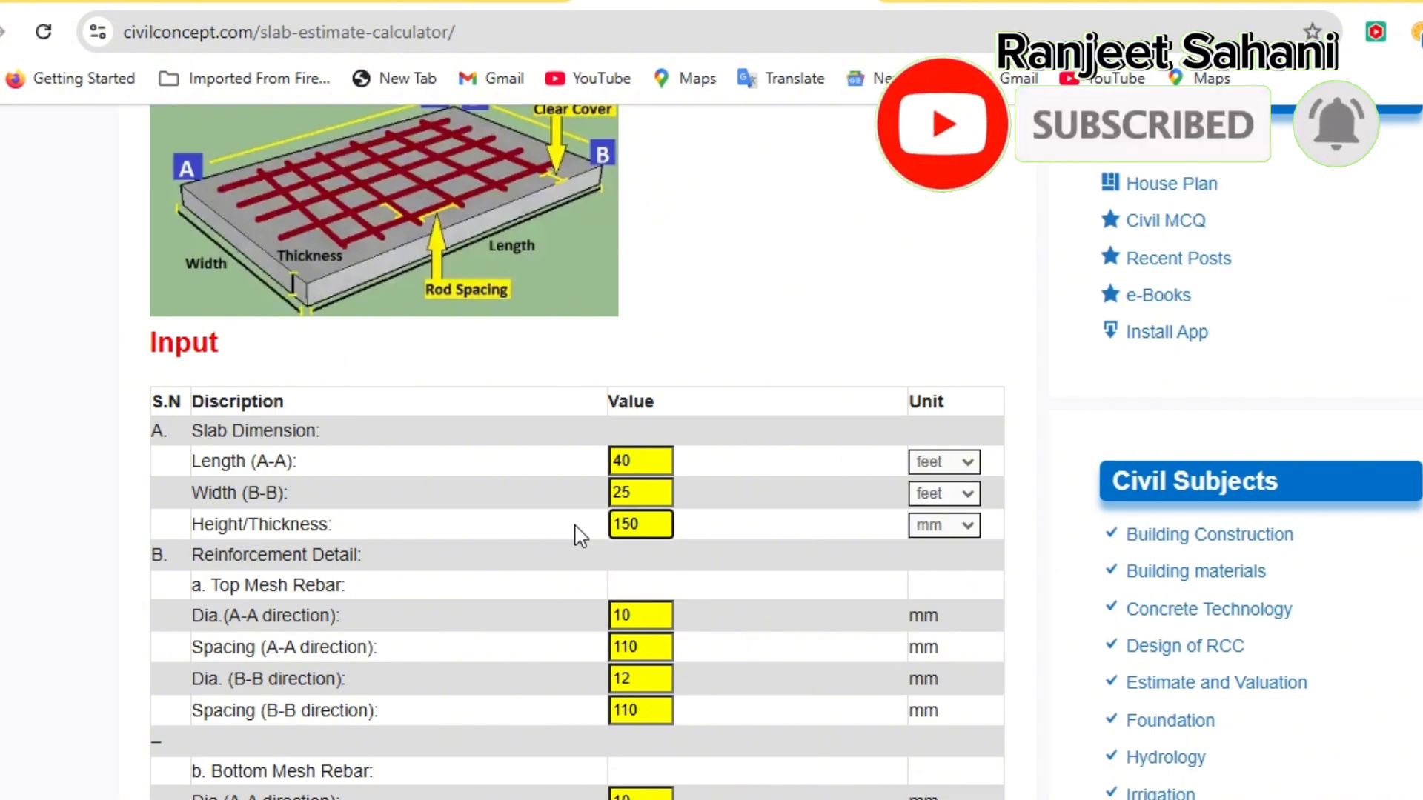
pyautogui.click(926, 527)
pyautogui.click(828, 549)
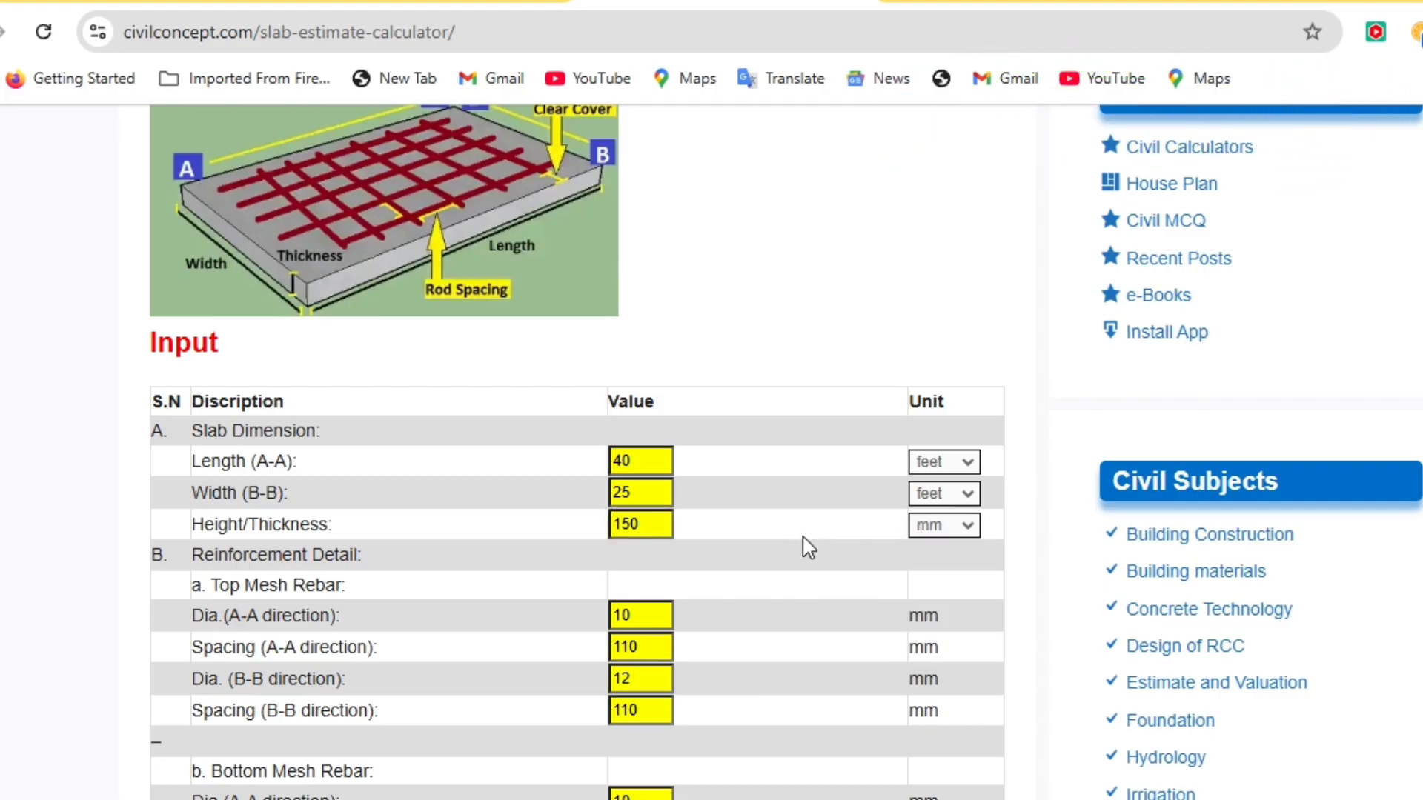
# Step: Review the reinforcement and concrete mix inputs, and the sand, aggregate and cement entries in the results table
pyautogui.tripleClick(320, 540)
pyautogui.click(424, 552)
pyautogui.scroll(-8, 487, 566)
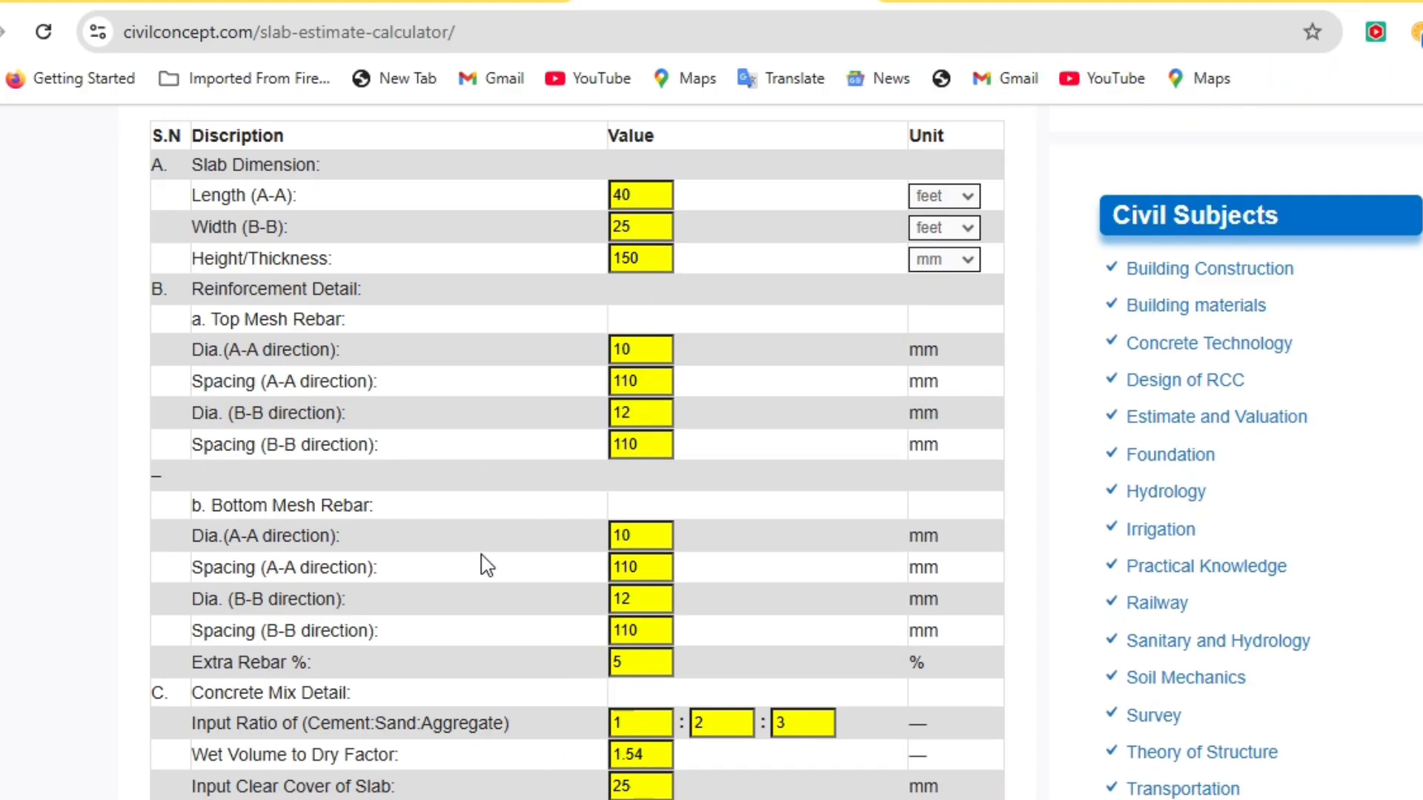
pyautogui.scroll(2, 482, 566)
pyautogui.scroll(-5, 445, 470)
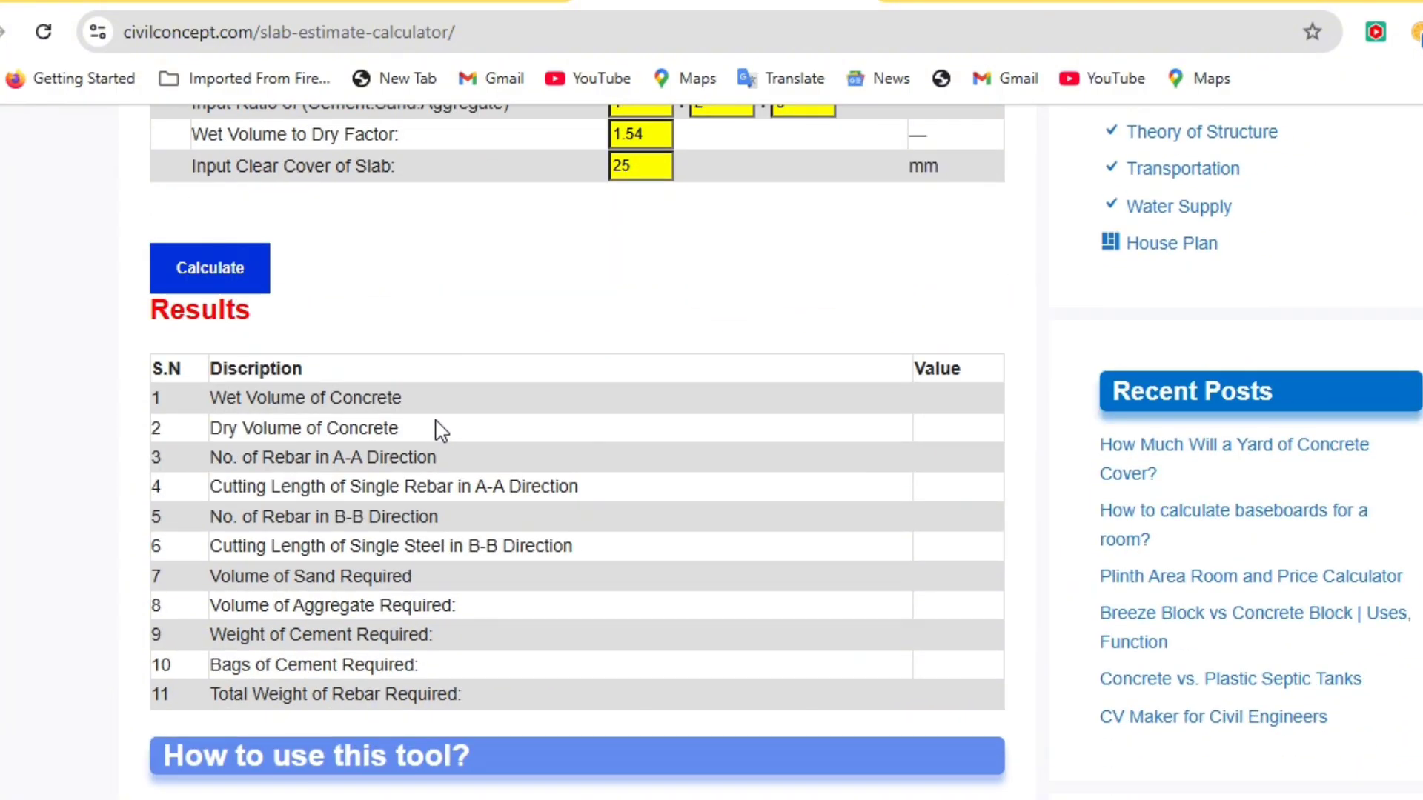
pyautogui.moveTo(416, 539); pyautogui.dragTo(250, 536)
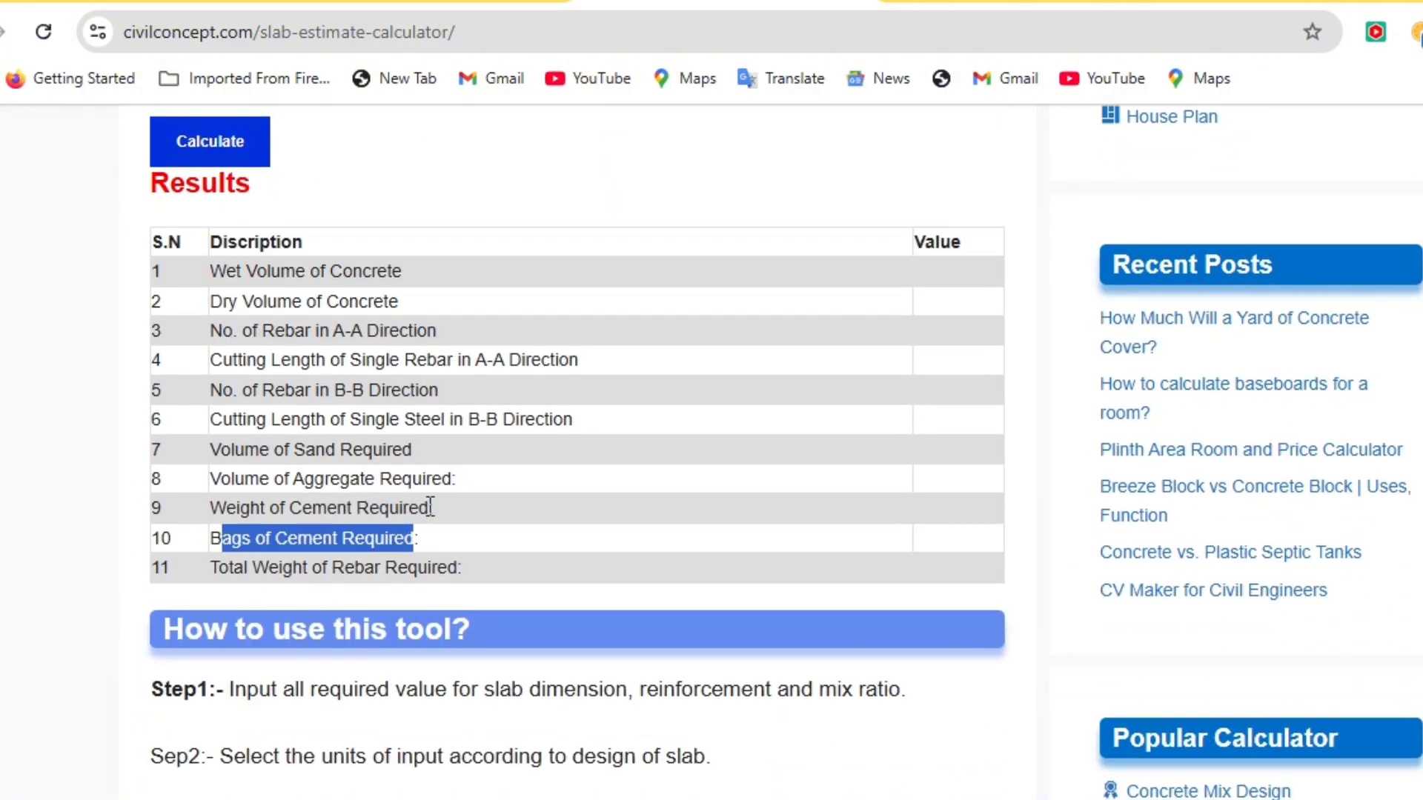
pyautogui.moveTo(431, 508); pyautogui.dragTo(265, 511)
pyautogui.moveTo(411, 450); pyautogui.dragTo(313, 451)
pyautogui.moveTo(458, 480); pyautogui.dragTo(349, 478)
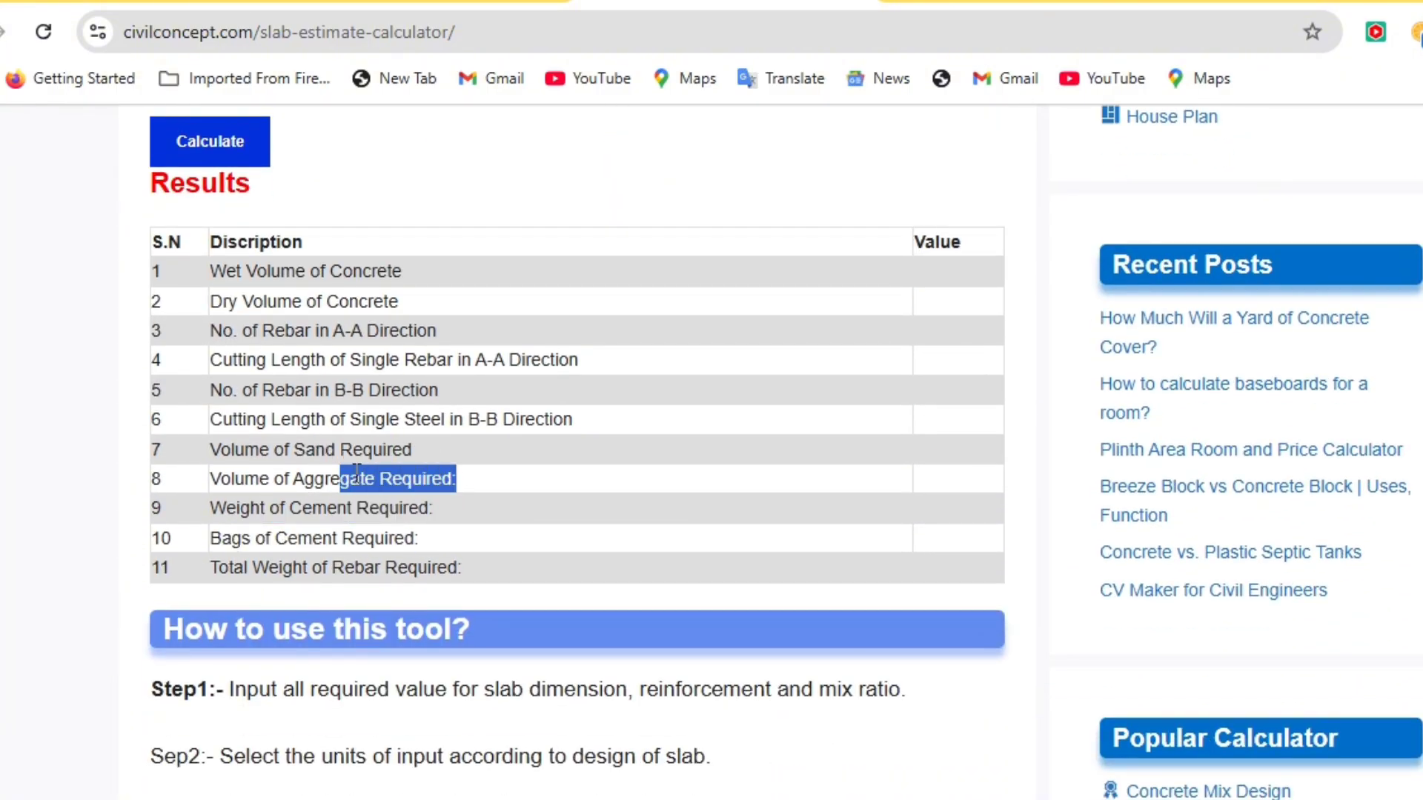
# Step: Review the top mesh and bottom mesh rebar sections under Reinforcement Detail
pyautogui.scroll(10, 662, 574)
pyautogui.moveTo(362, 430); pyautogui.dragTo(194, 445)
pyautogui.scroll(-2, 390, 458)
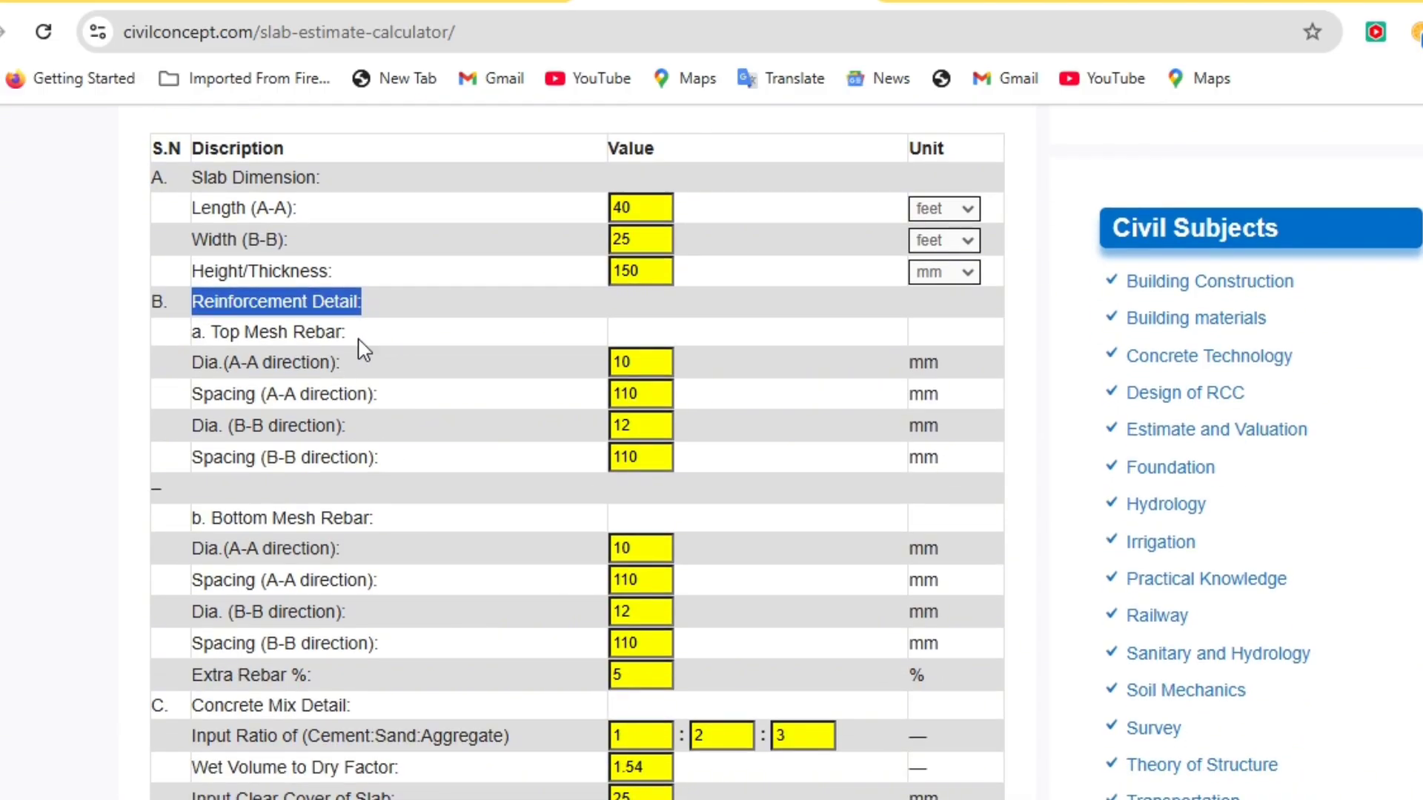
pyautogui.moveTo(364, 349); pyautogui.dragTo(186, 354)
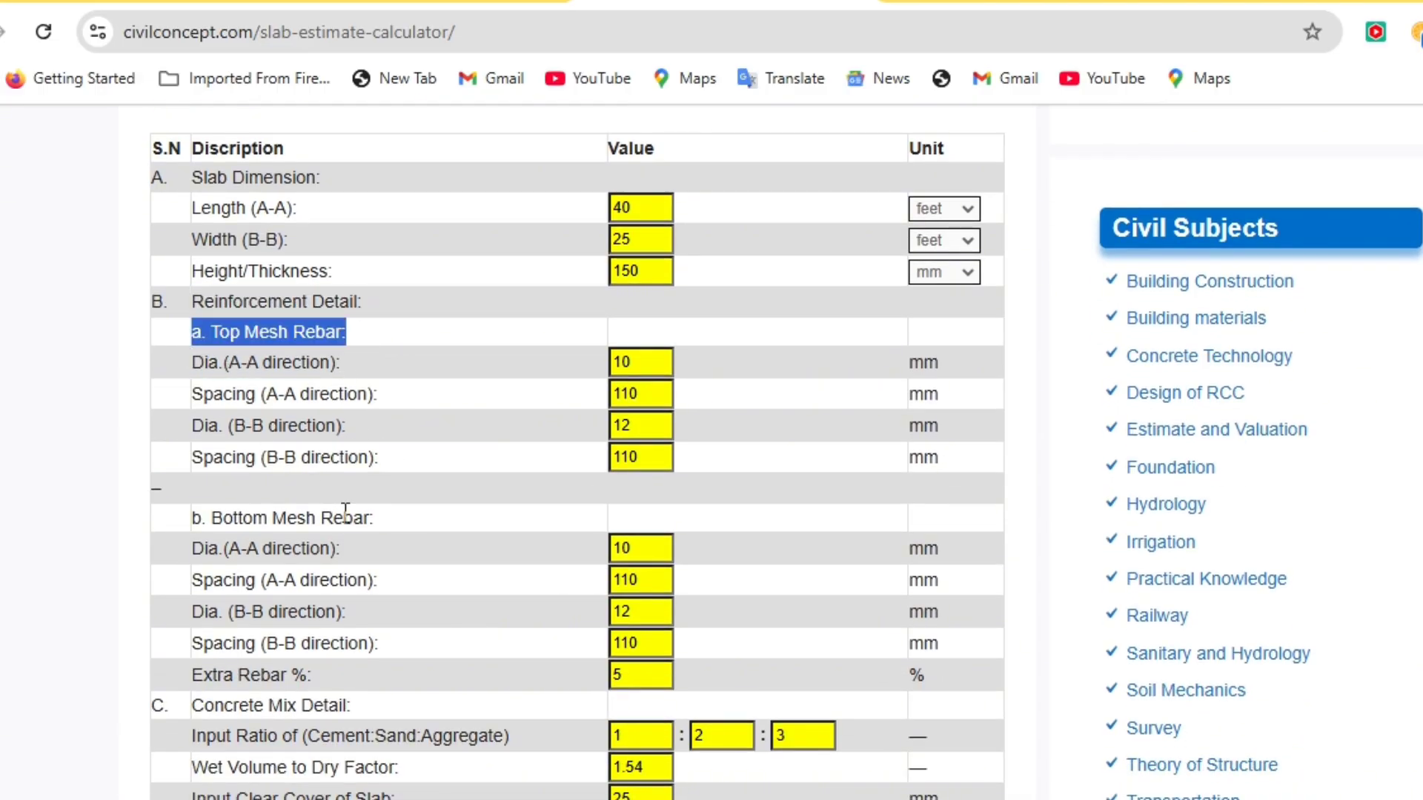
pyautogui.moveTo(376, 523); pyautogui.dragTo(191, 527)
pyautogui.click(400, 464)
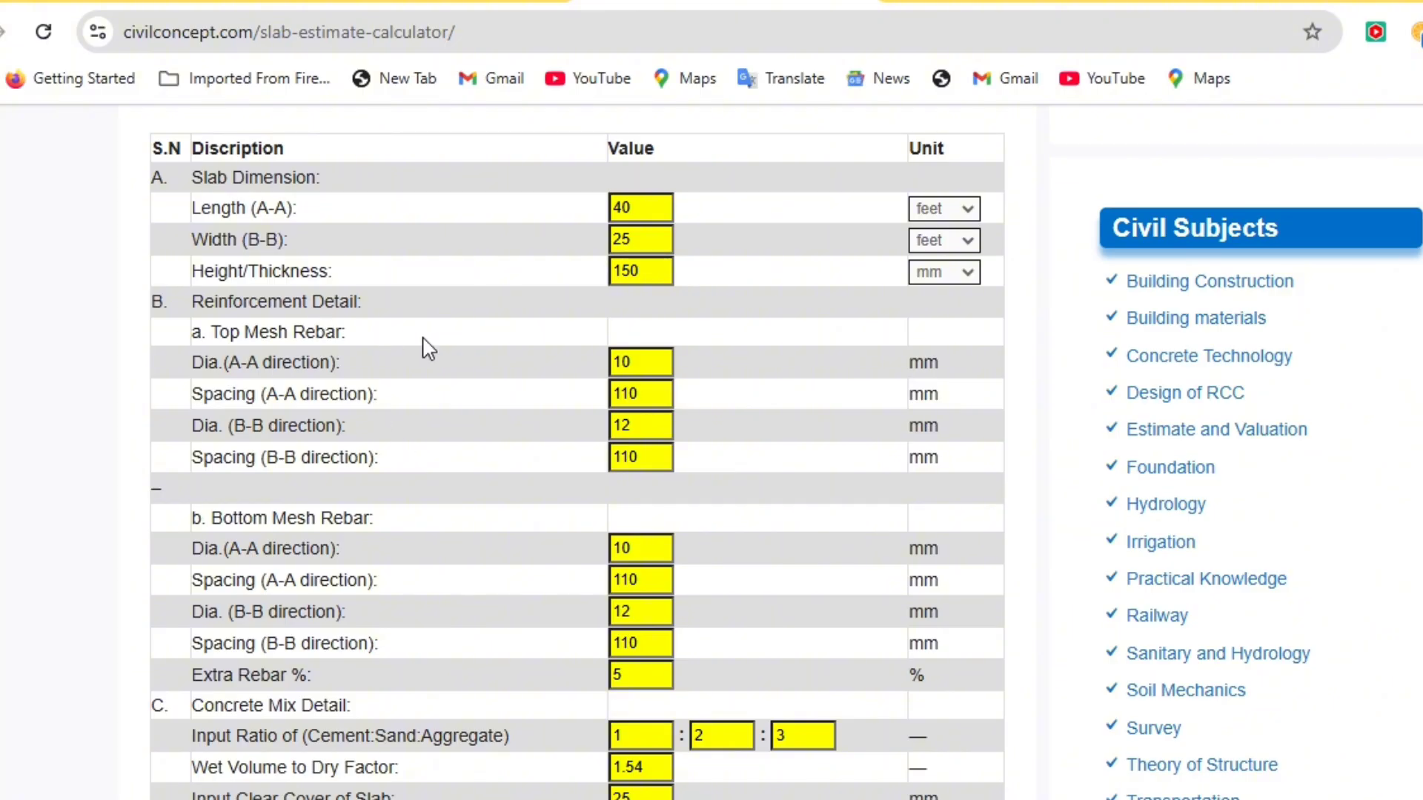
# Step: Set the top mesh rebar in the A-A direction to 8 mm diameter and 150 mm spacing
pyautogui.moveTo(649, 368); pyautogui.dragTo(590, 376)
pyautogui.scroll(6, 495, 467)
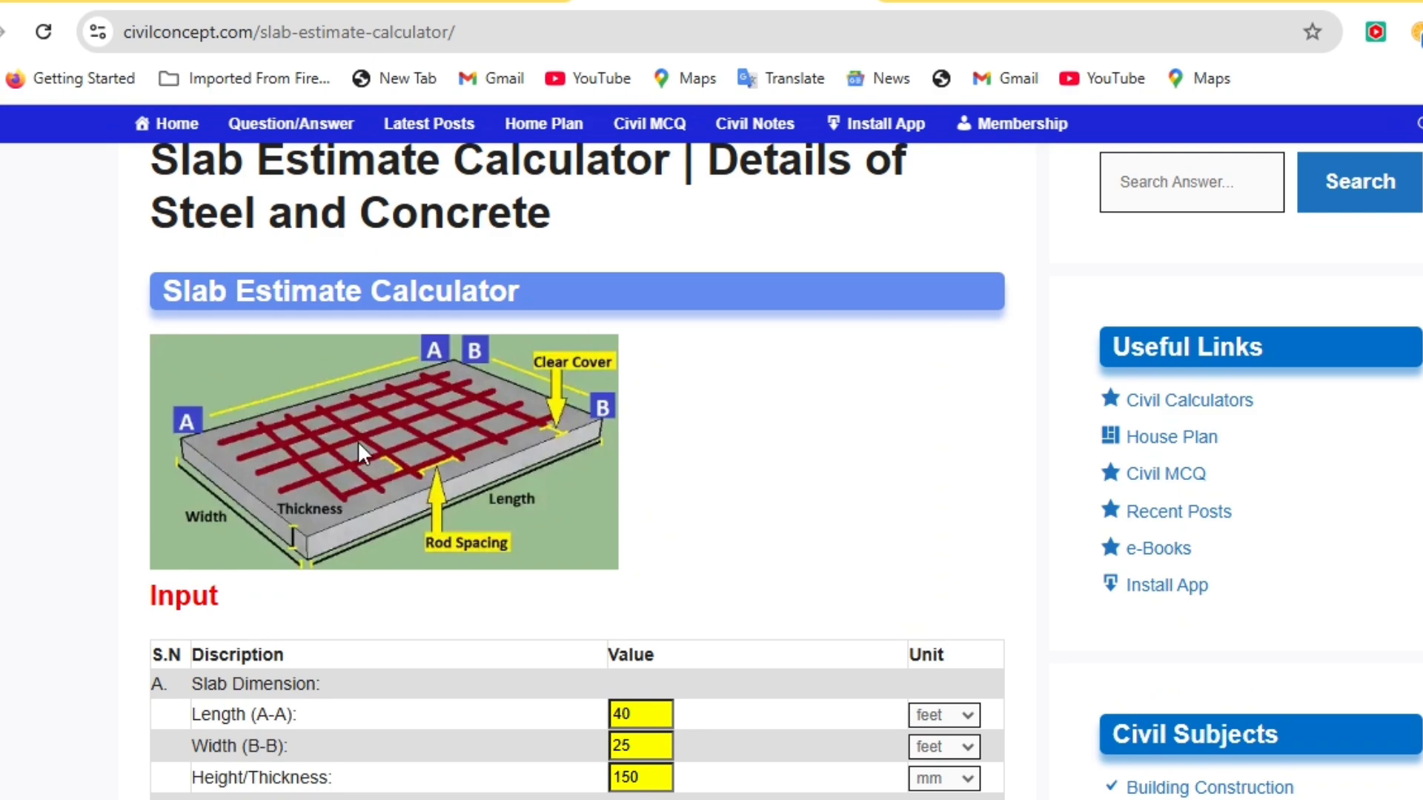
pyautogui.scroll(-5, 487, 377)
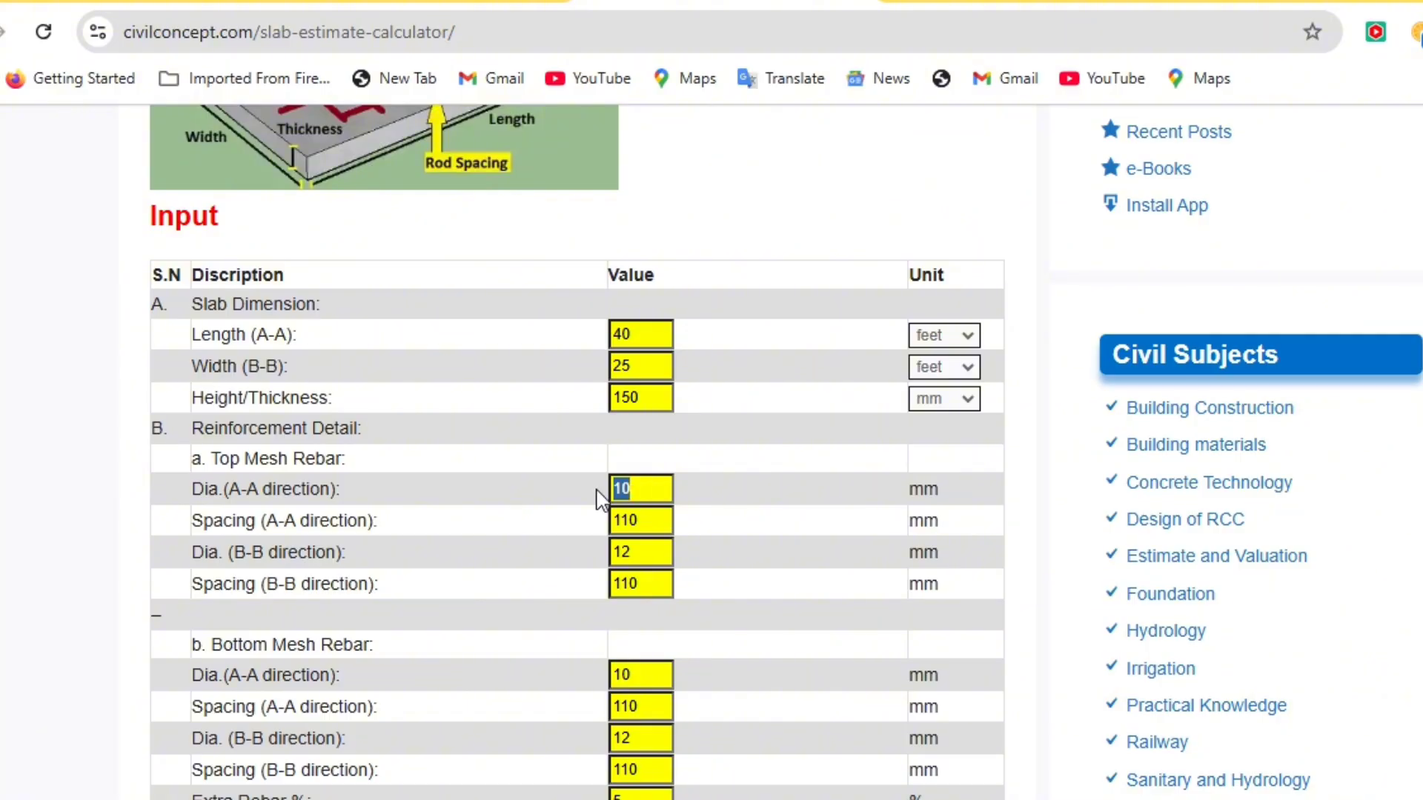
pyautogui.write('8')
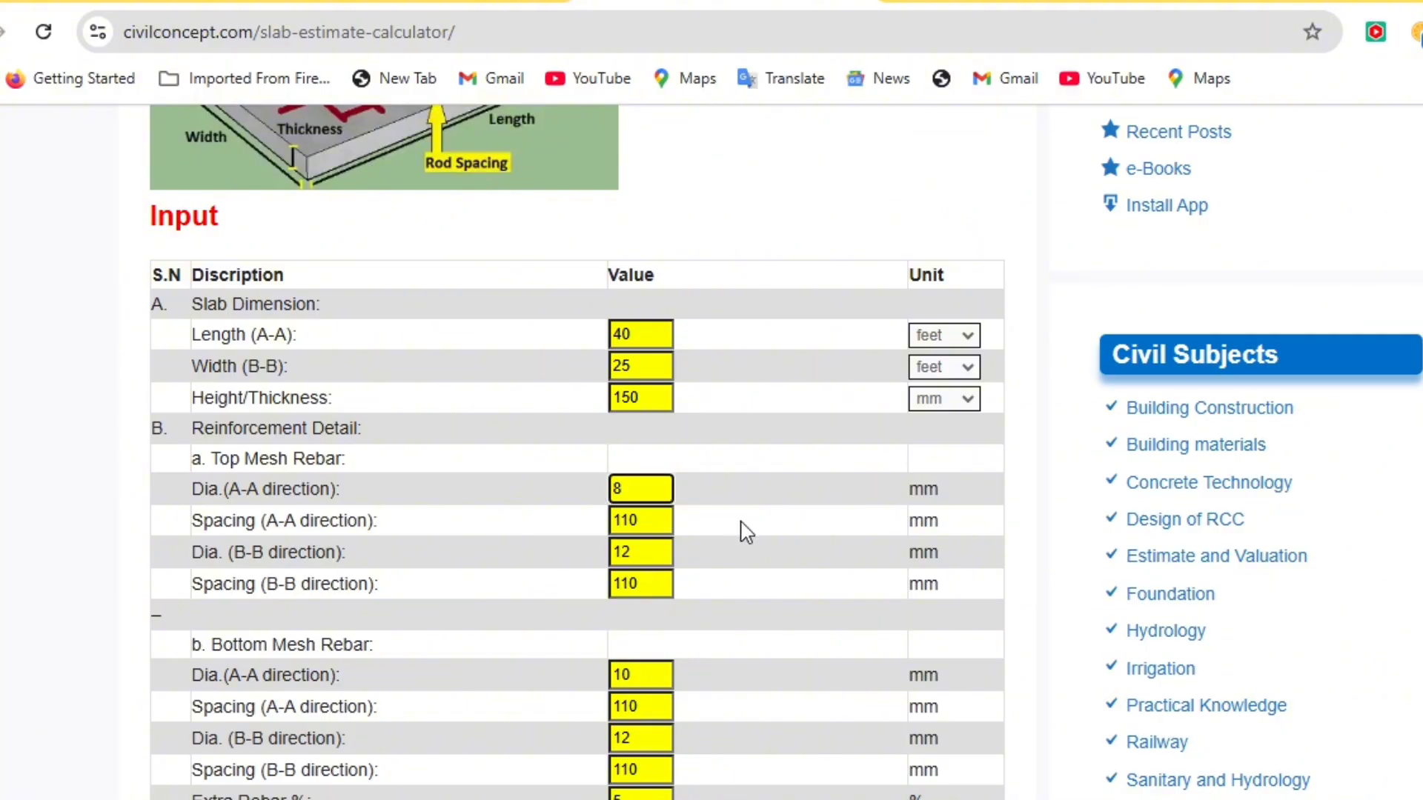
pyautogui.moveTo(660, 520); pyautogui.dragTo(585, 531)
pyautogui.write('1')
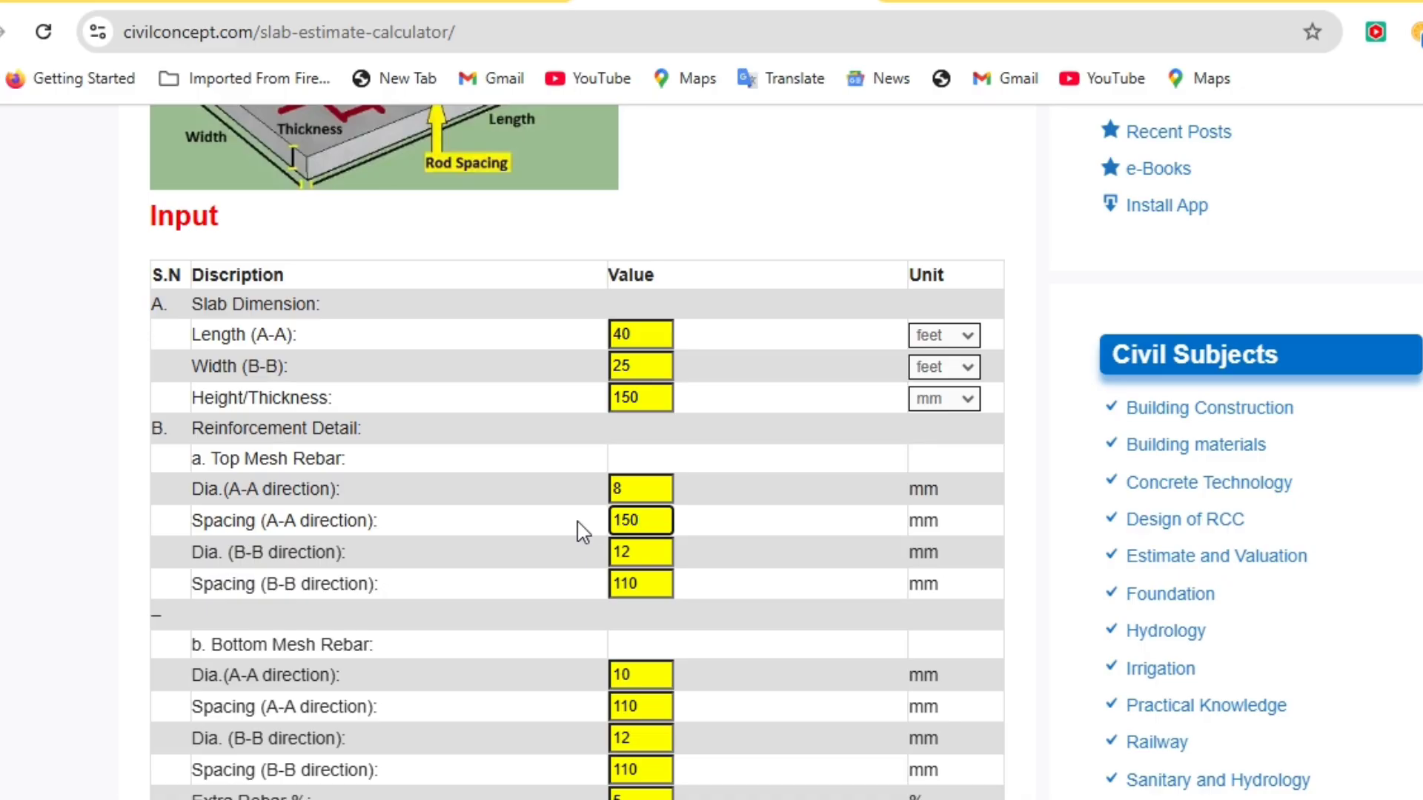
pyautogui.write('50')
# Step: Set the top mesh rebar in the B-B direction to 8 mm diameter and 150 mm spacing
pyautogui.click(574, 576)
pyautogui.moveTo(647, 553); pyautogui.dragTo(609, 593)
pyautogui.write('81')
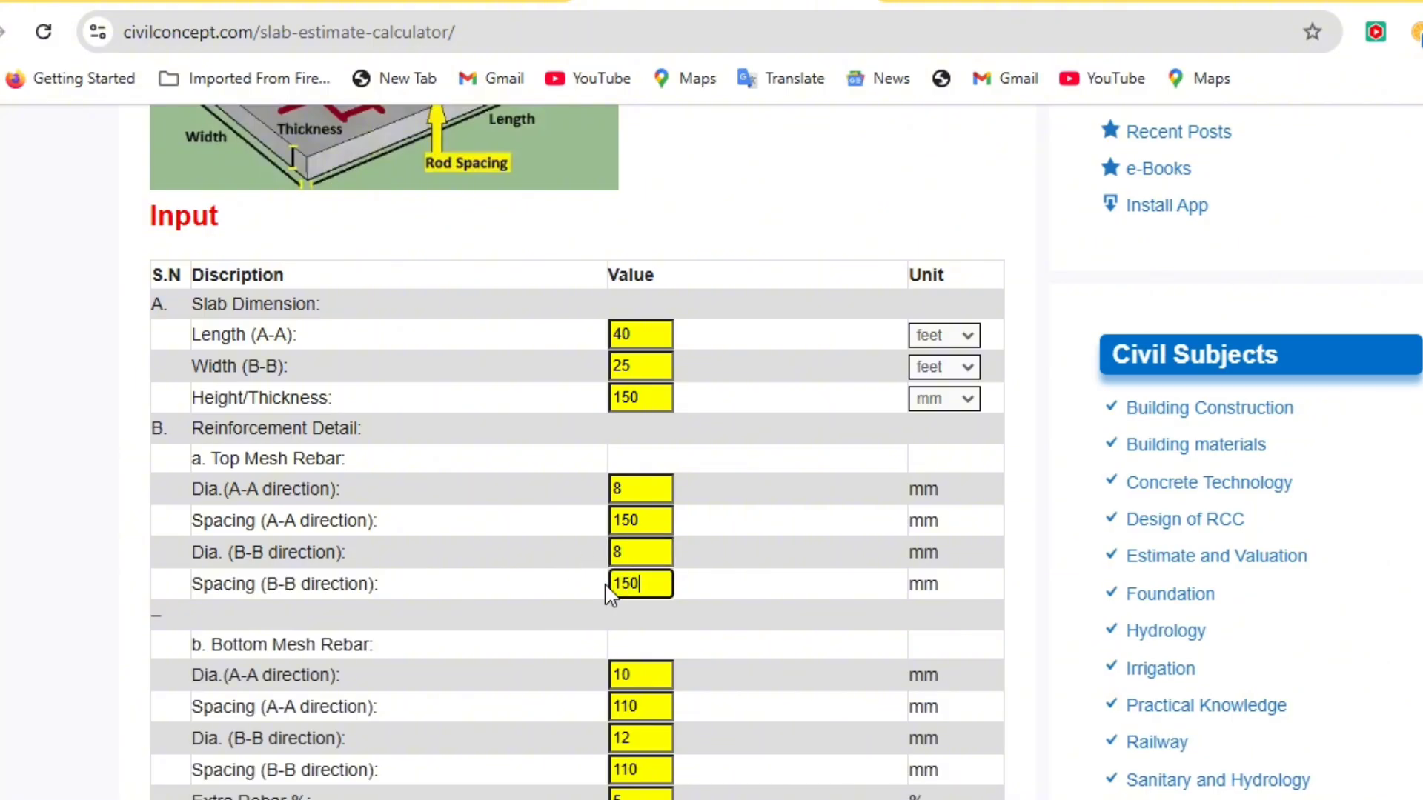
pyautogui.click(758, 613)
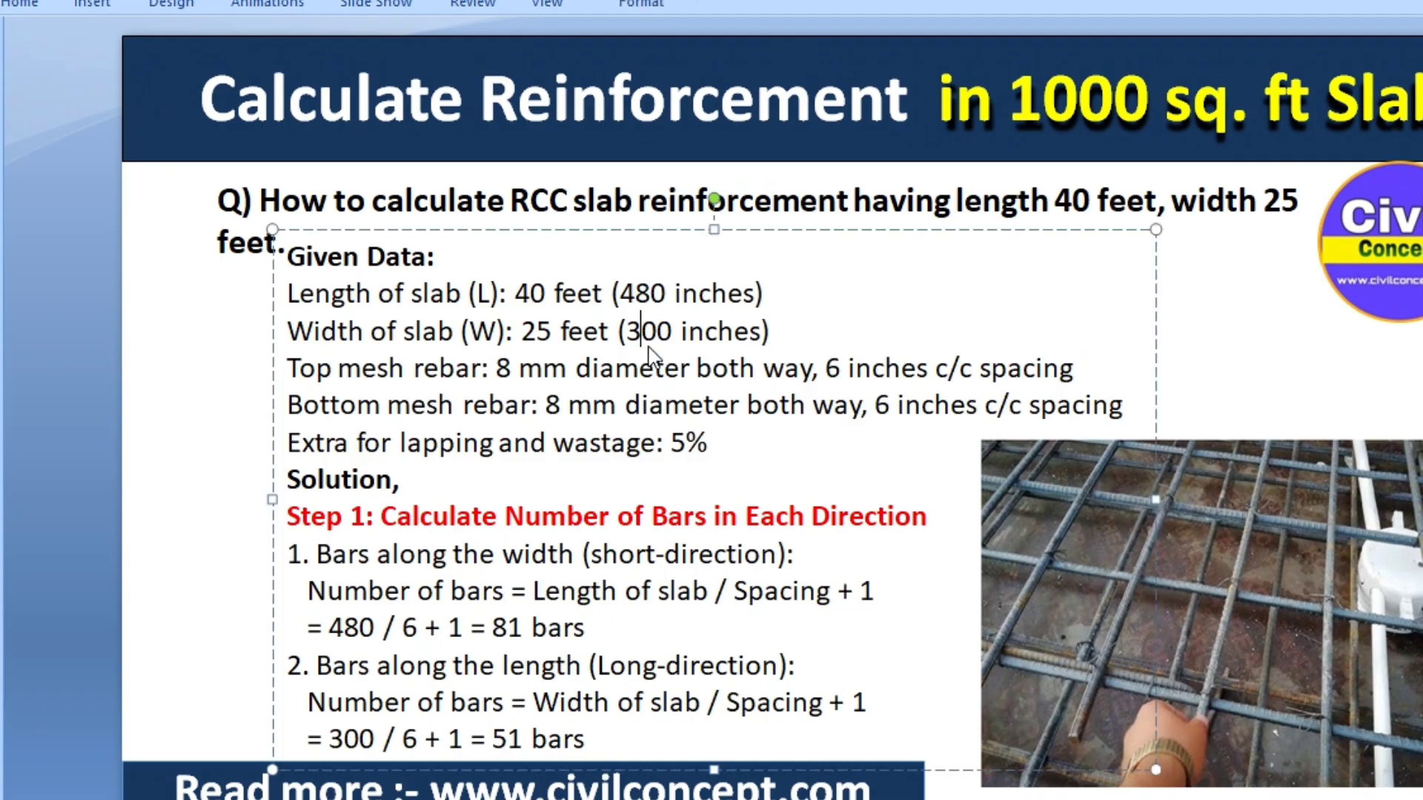
# Step: Switch to the PowerPoint slide and check the given top mesh rebar spacing and diameter
pyautogui.moveTo(928, 368); pyautogui.dragTo(823, 369)
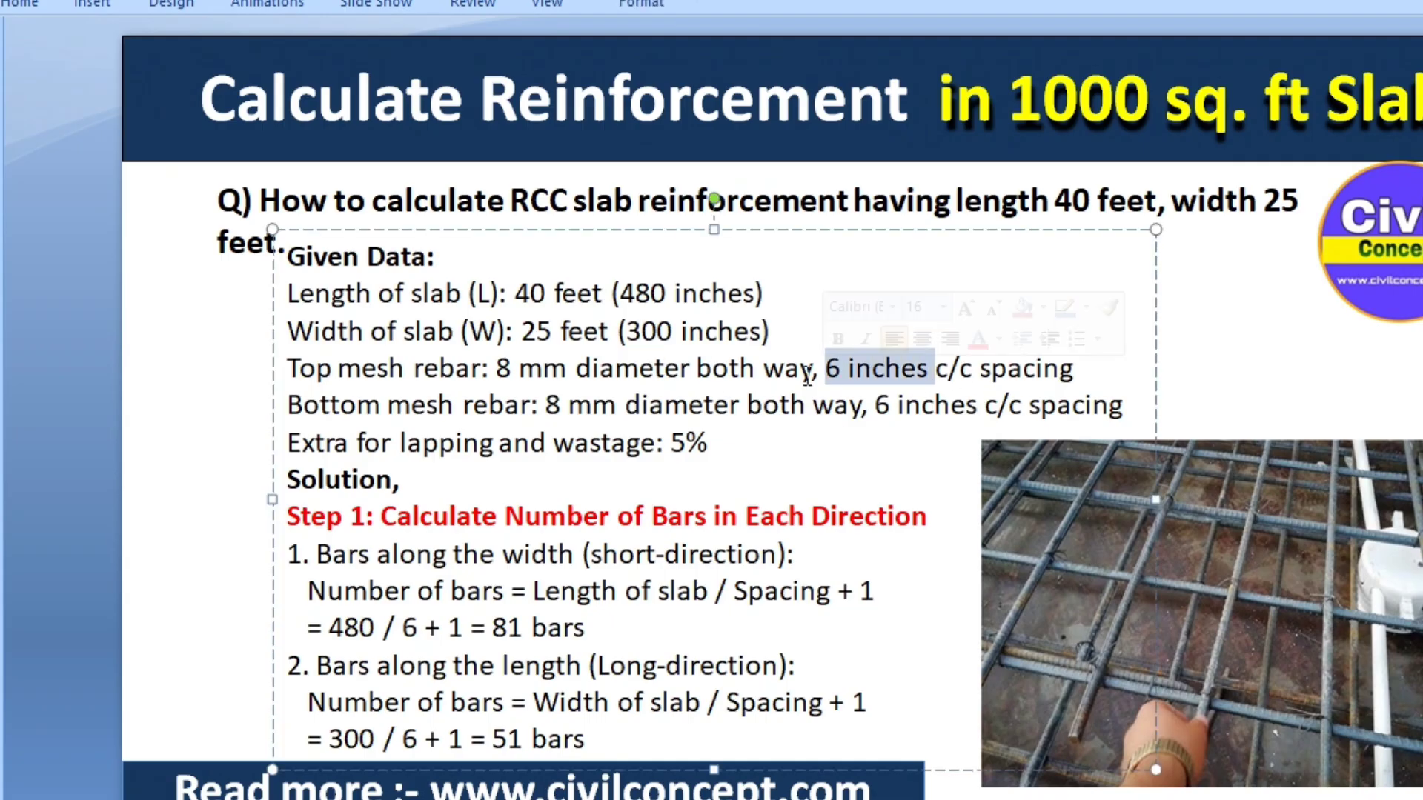
pyautogui.click(635, 368)
pyautogui.moveTo(696, 369); pyautogui.dragTo(497, 369)
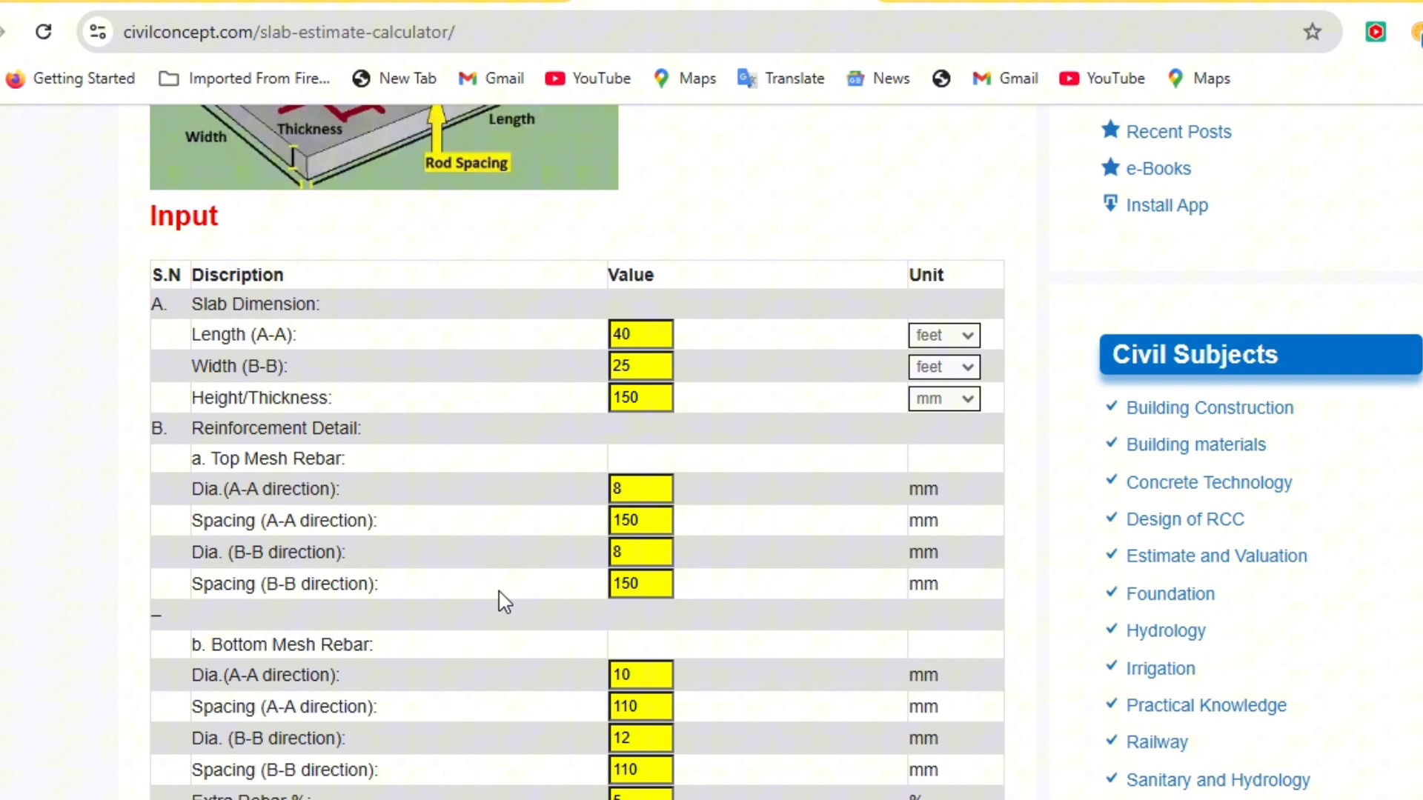
# Step: Compare the Top Mesh Rebar and Bottom Mesh Rebar input sections of the calculator
pyautogui.scroll(-2, 534, 501)
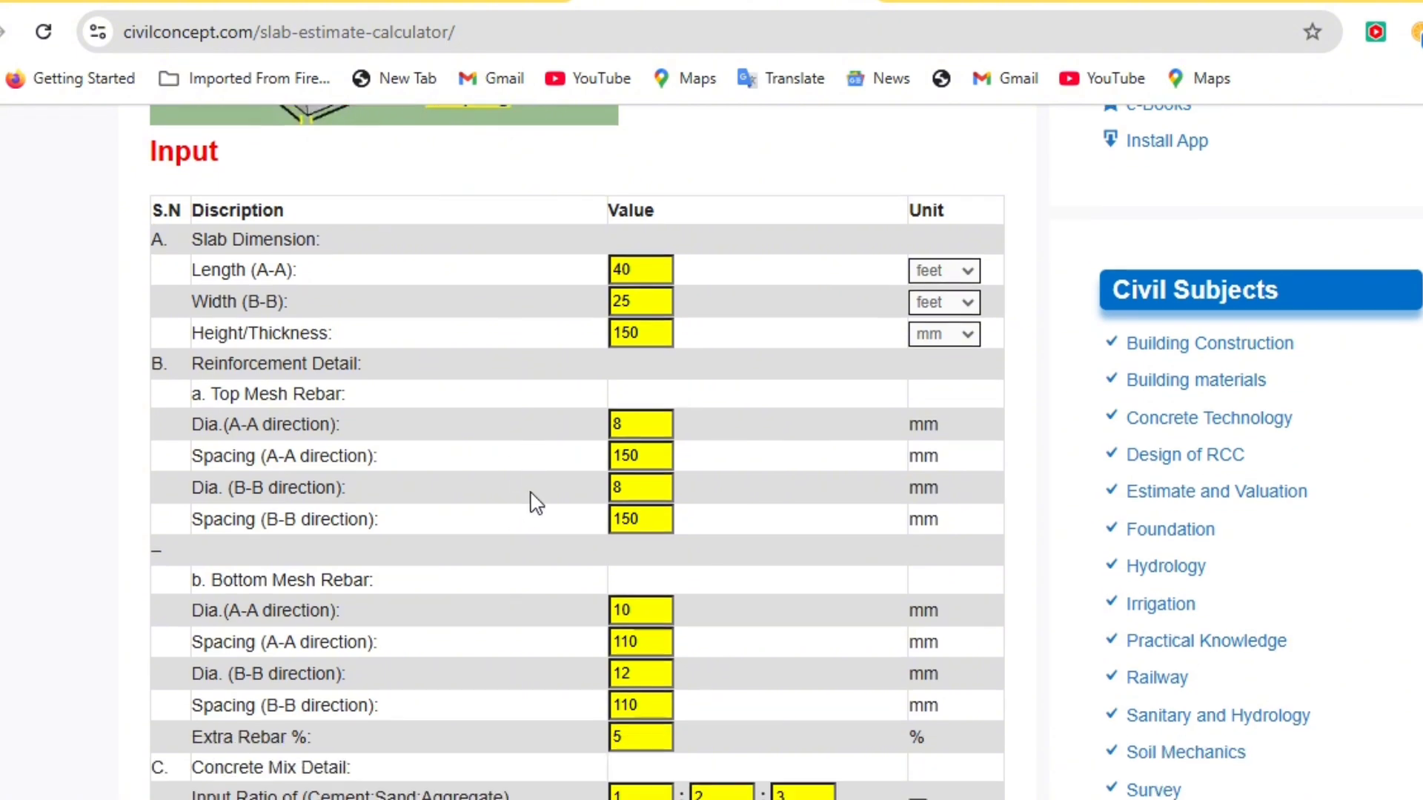
pyautogui.moveTo(347, 335); pyautogui.dragTo(186, 343)
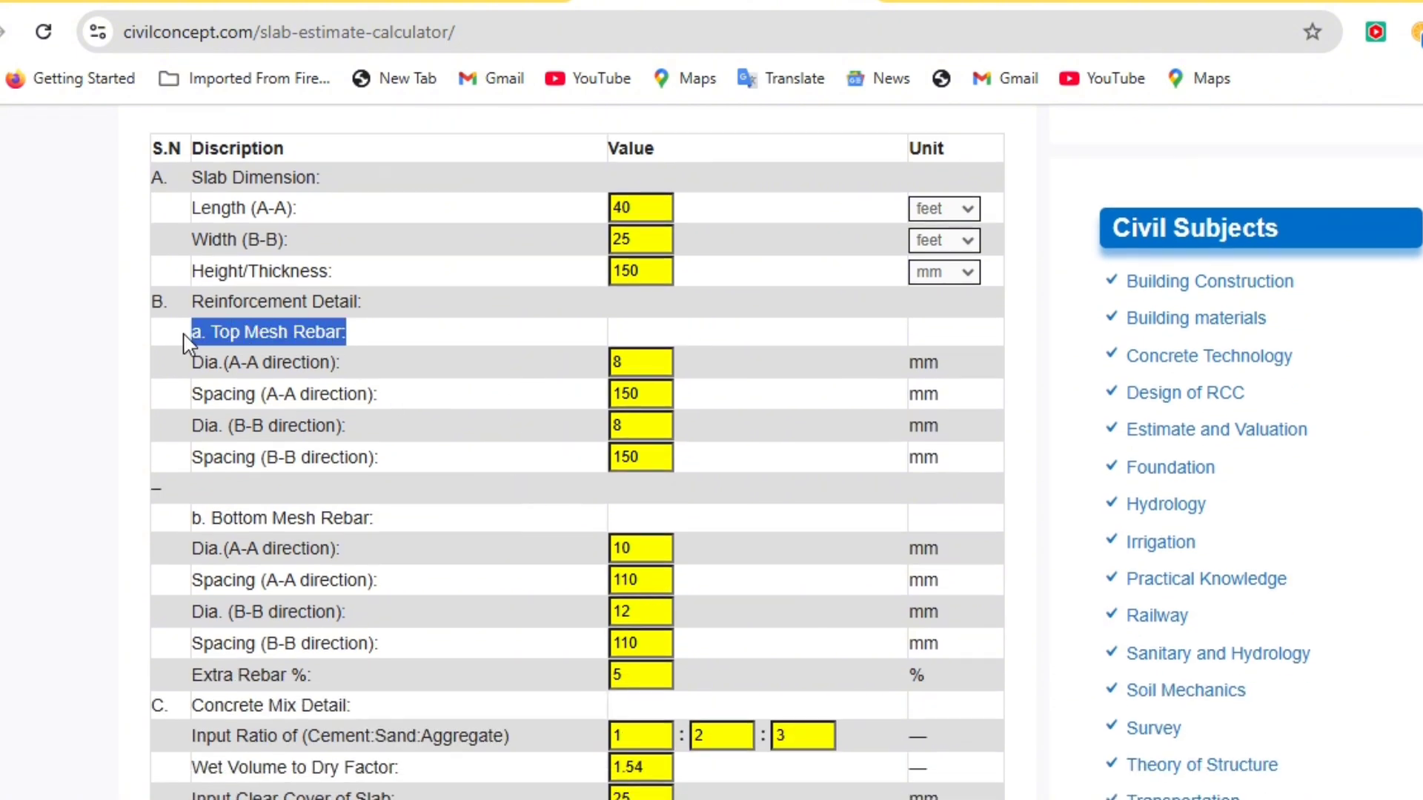
pyautogui.scroll(-2, 394, 442)
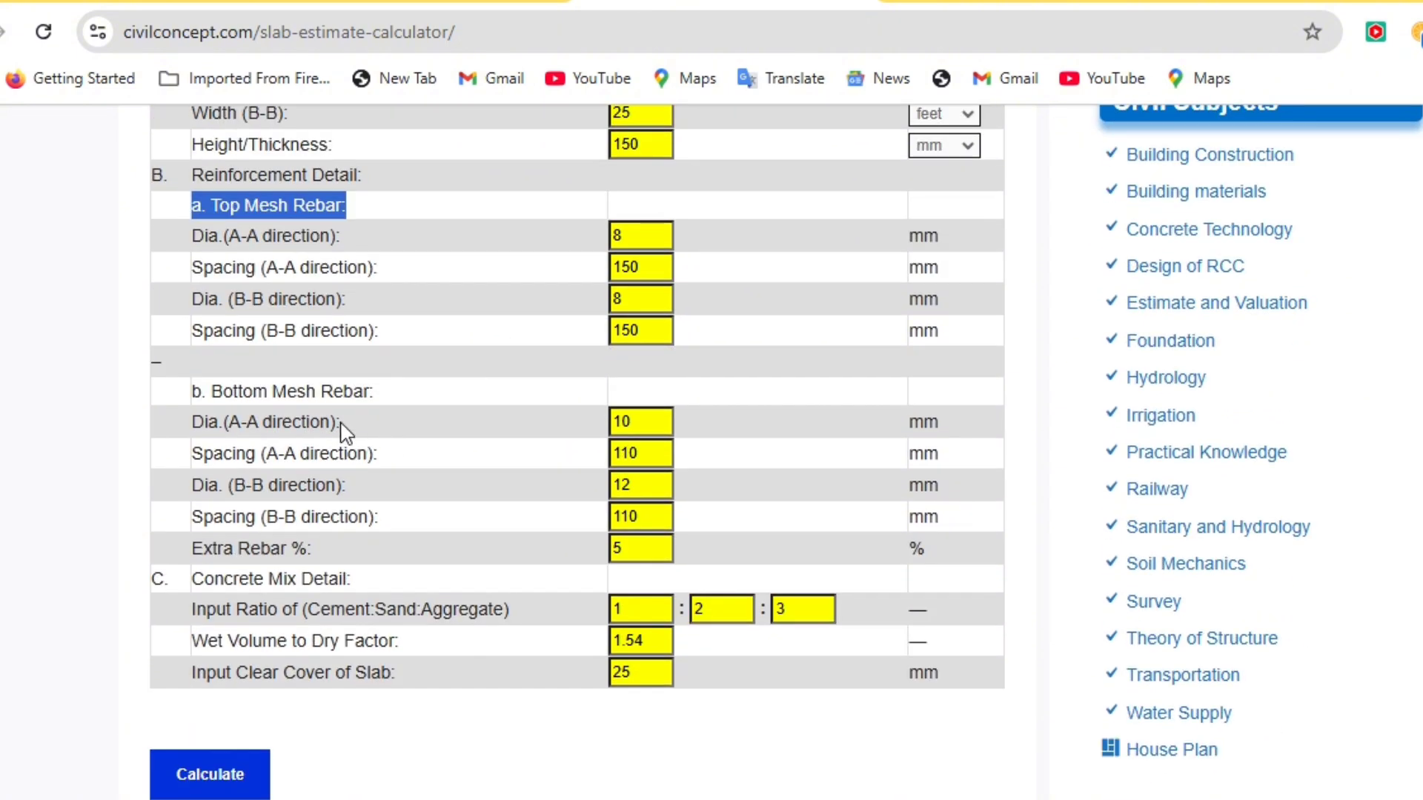
pyautogui.click(386, 404)
pyautogui.moveTo(381, 395); pyautogui.dragTo(185, 407)
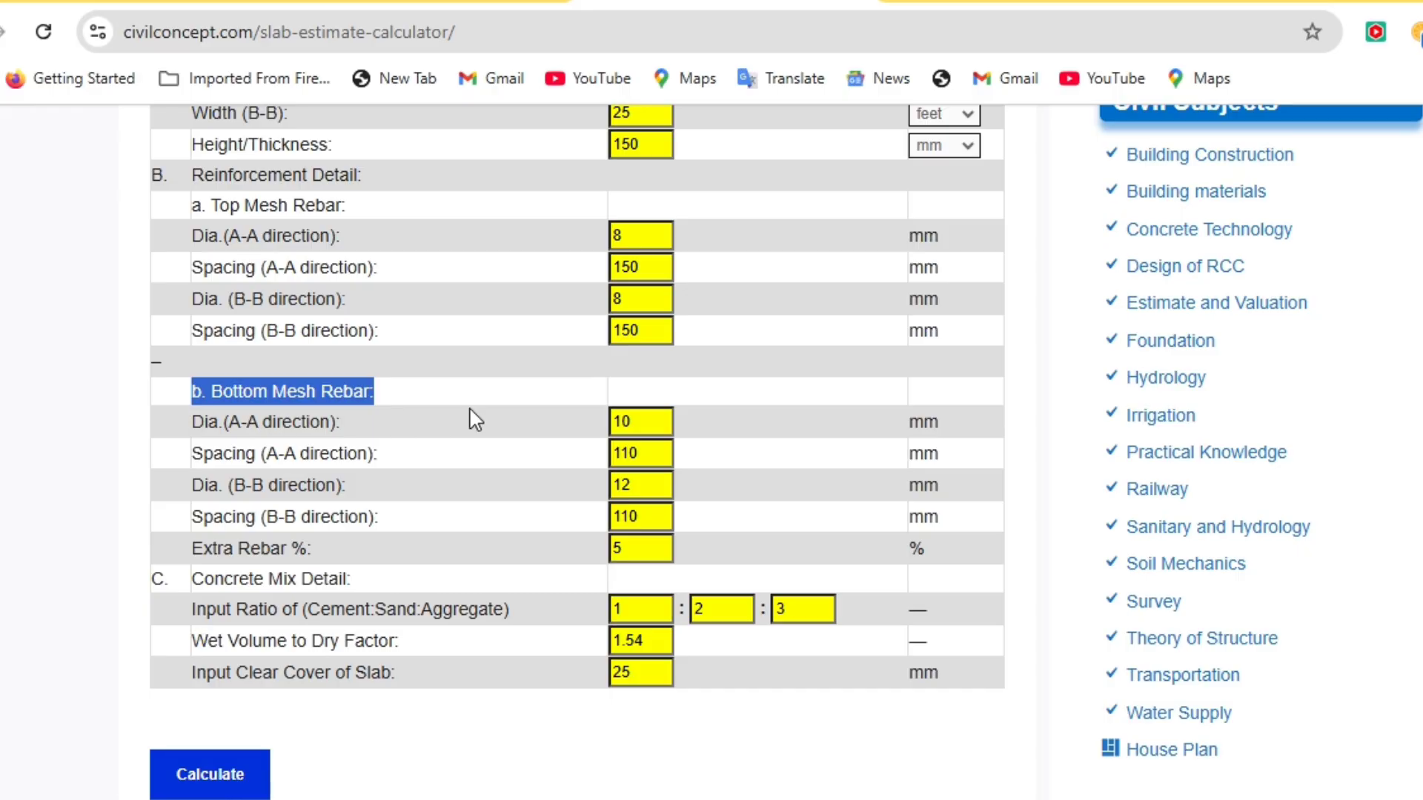
# Step: Switch to the PowerPoint slide and check the given bottom mesh rebar diameter and spacing
pyautogui.click(652, 423)
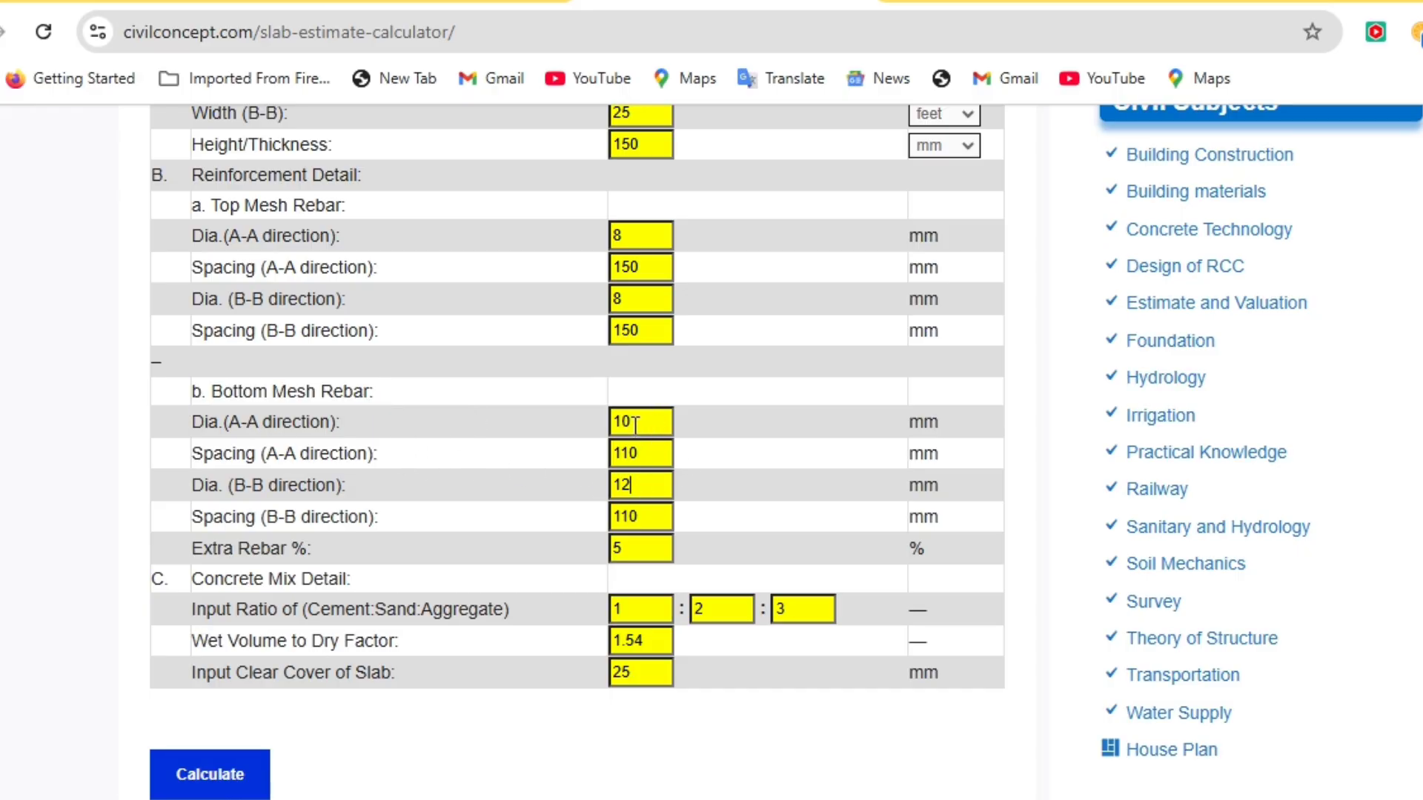
pyautogui.scroll(2, 561, 504)
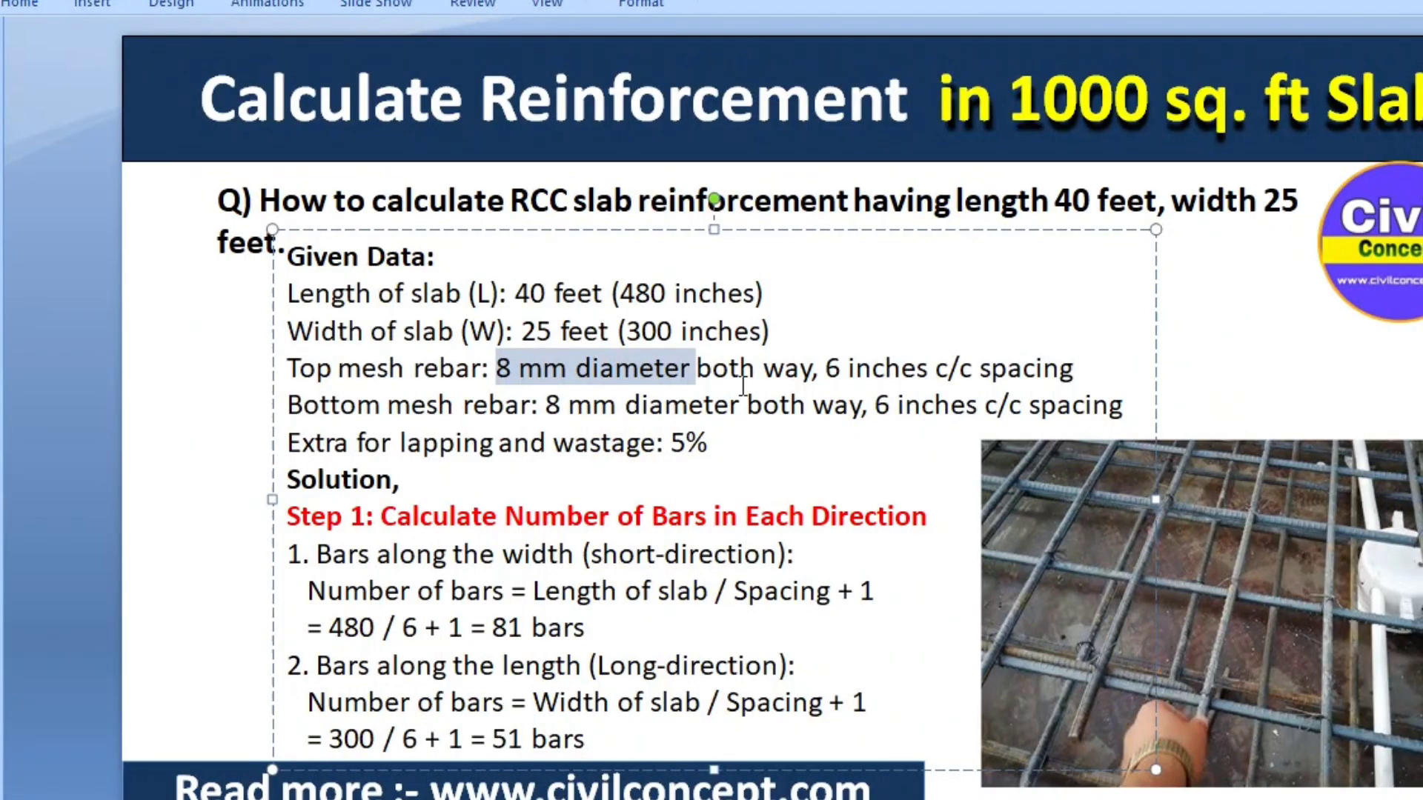
pyautogui.click(711, 465)
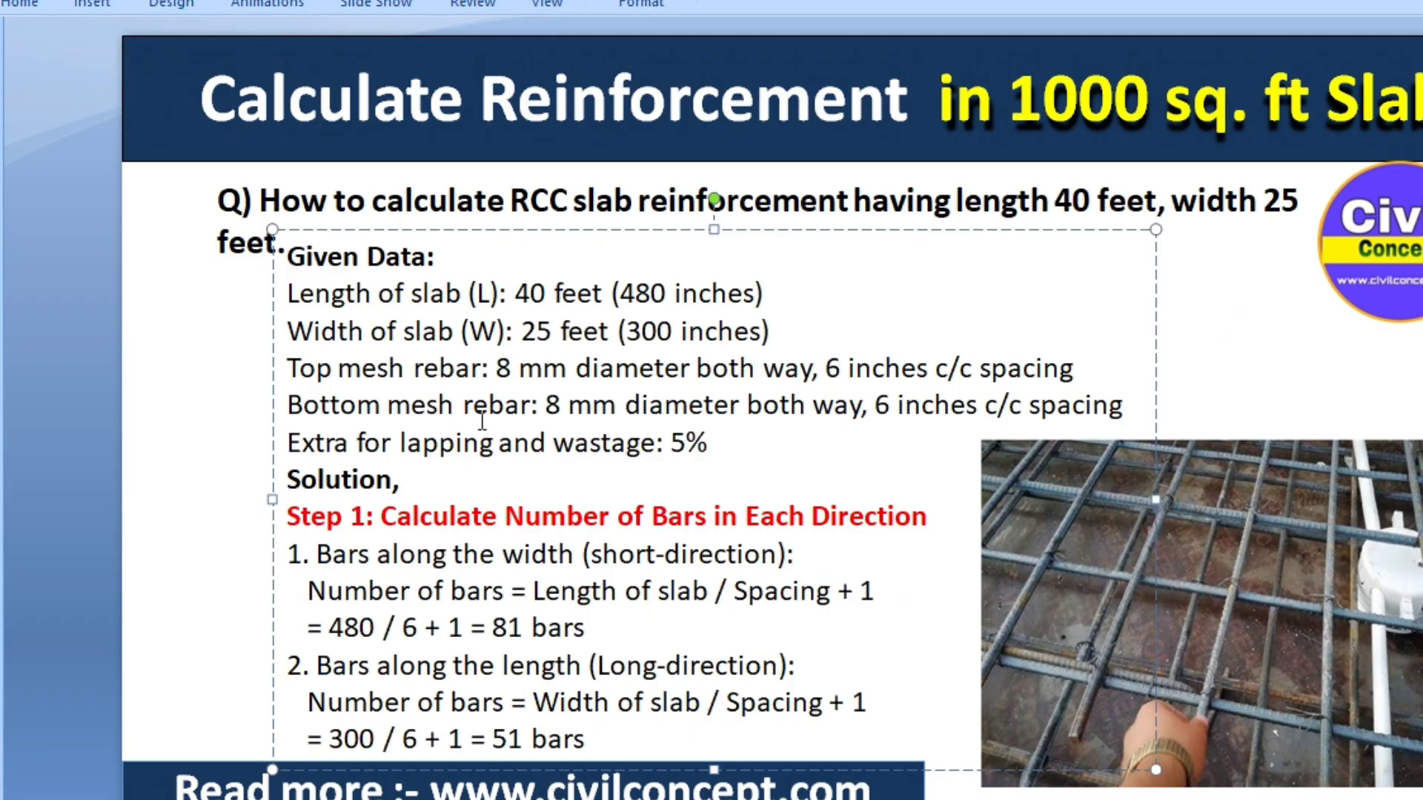
pyautogui.moveTo(552, 413); pyautogui.dragTo(917, 412)
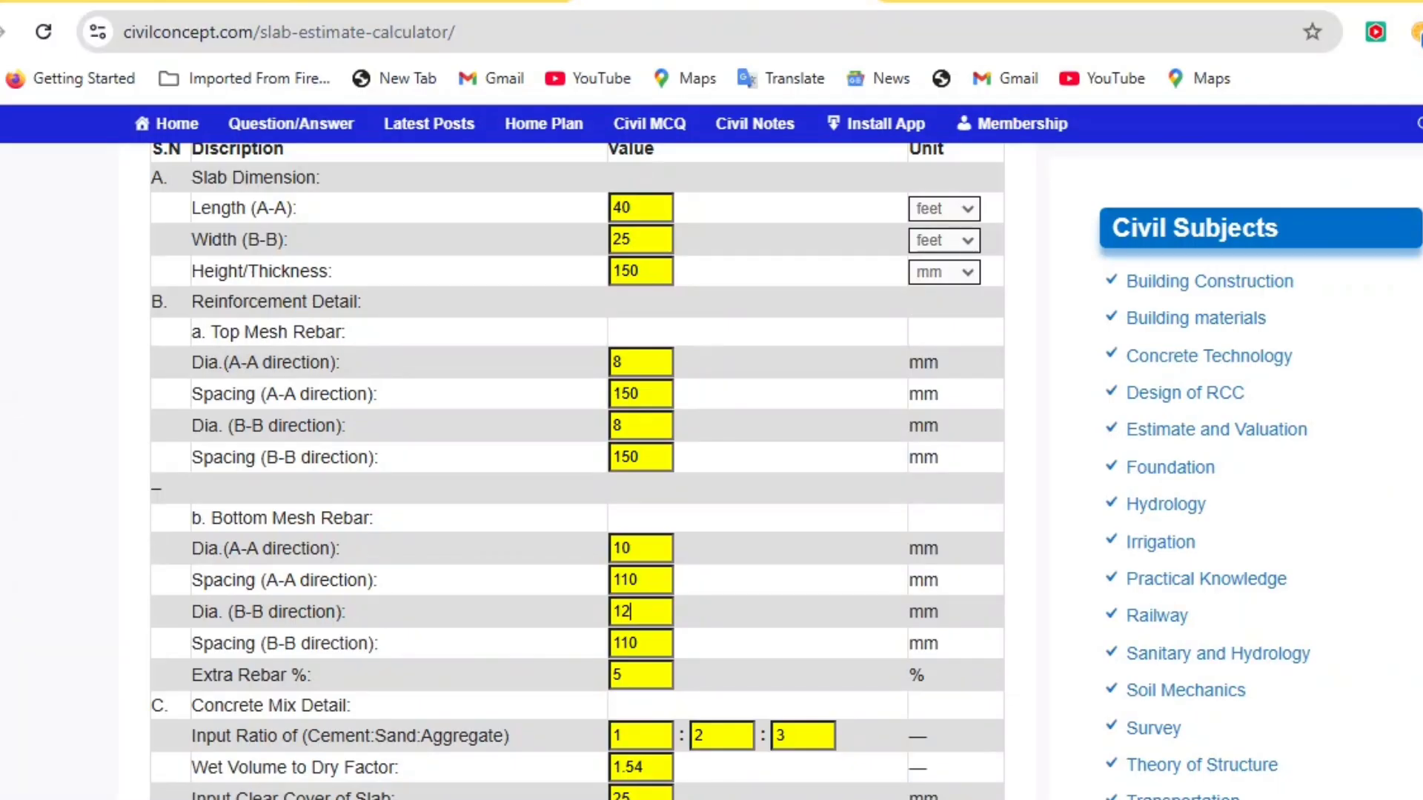
# Step: Return to the calculator and set the bottom mesh rebar in the A-A direction to 8 mm diameter and 150 mm spacing
pyautogui.write('12')
pyautogui.doubleClick(627, 424)
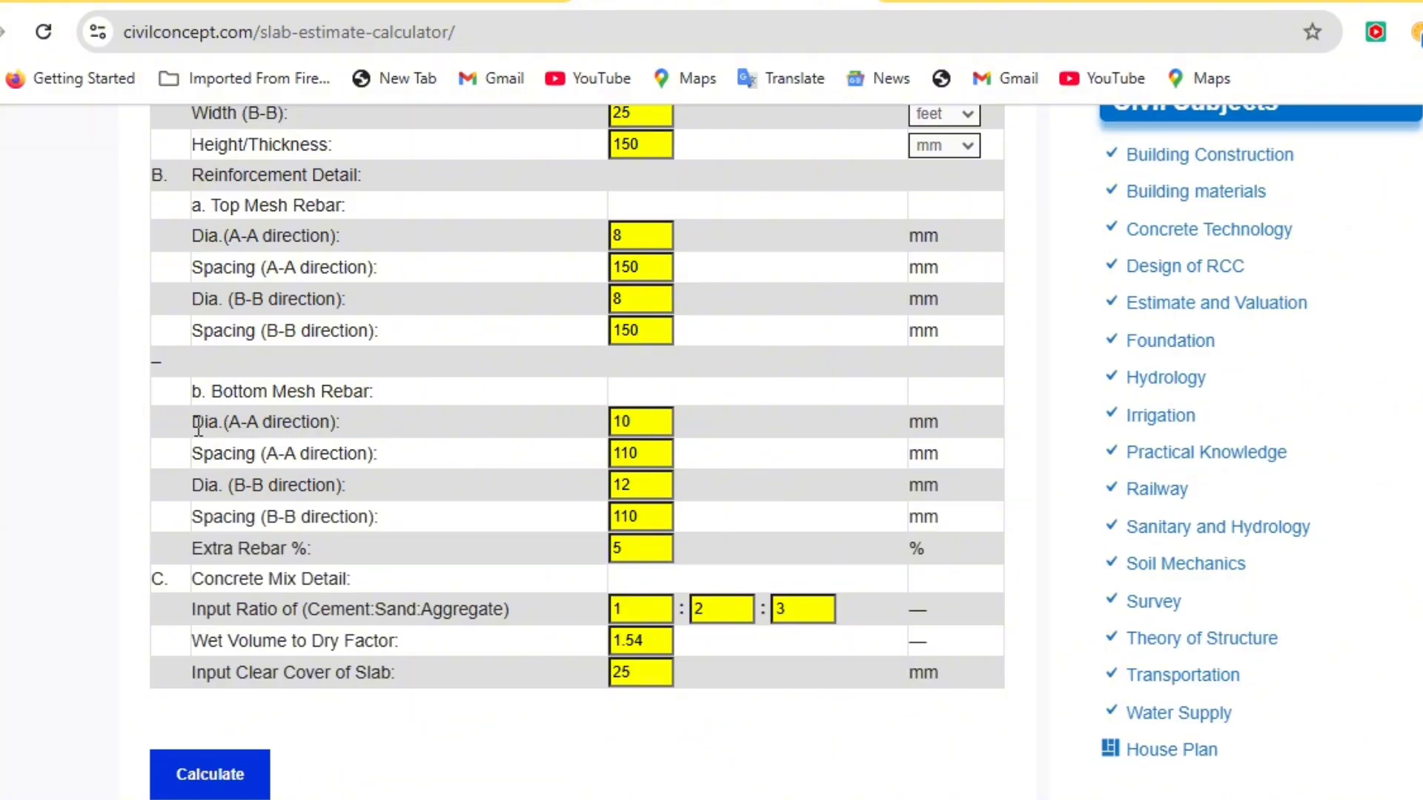
pyautogui.moveTo(198, 428); pyautogui.dragTo(356, 439)
pyautogui.moveTo(647, 423); pyautogui.dragTo(597, 470)
pyautogui.write('812')
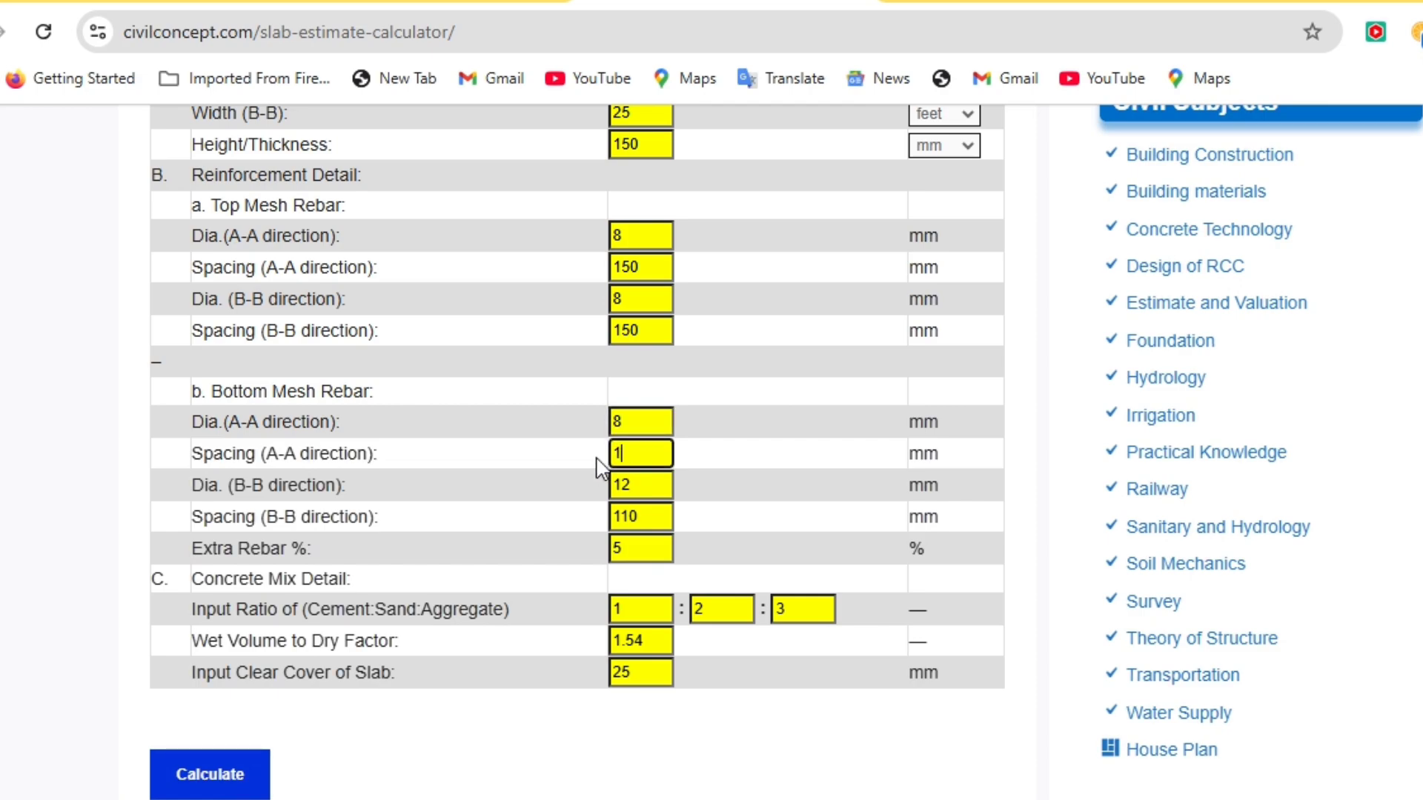
# Step: Set the bottom mesh rebar in the B-B direction to 8 mm diameter and 150 mm spacing
pyautogui.moveTo(646, 498); pyautogui.dragTo(578, 482)
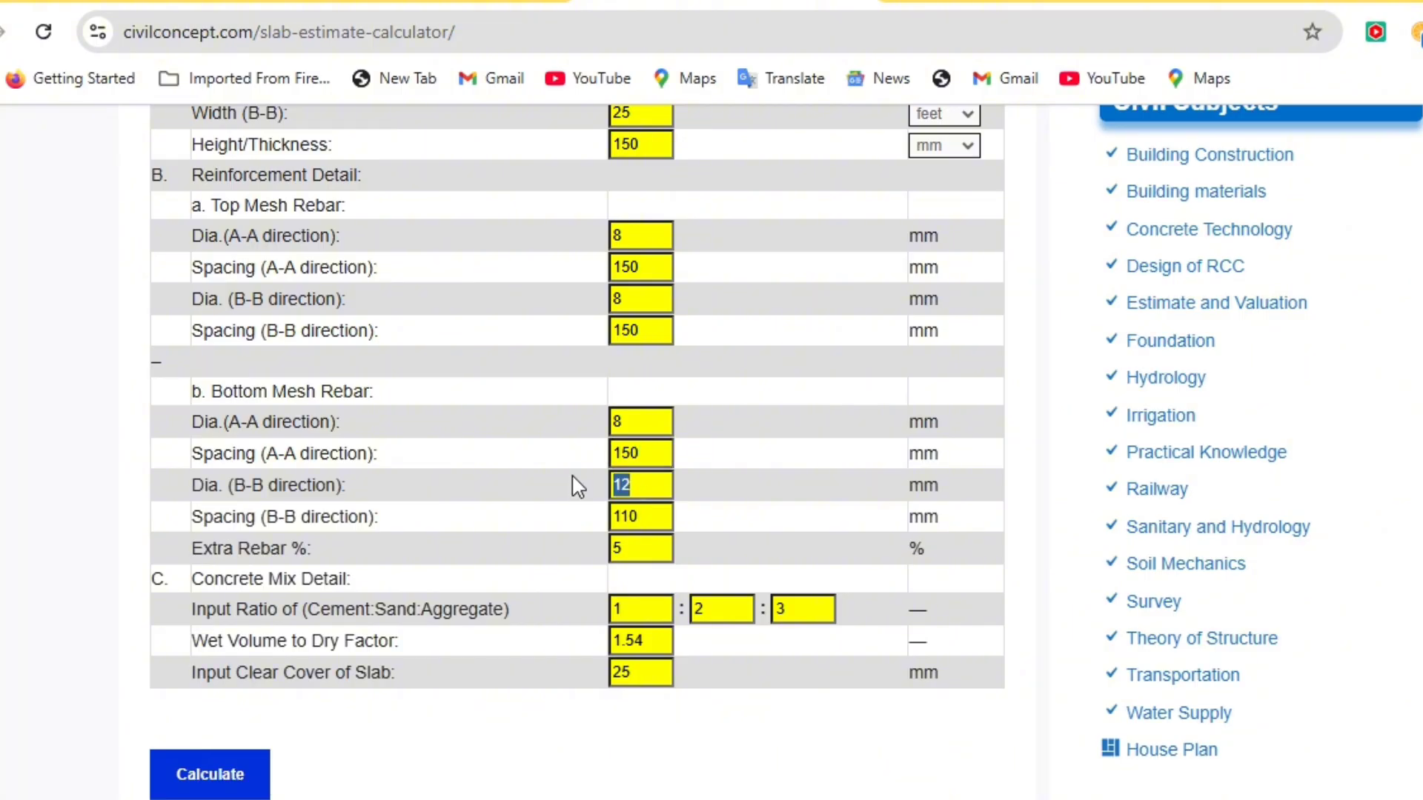
pyautogui.scroll(-2, 573, 476)
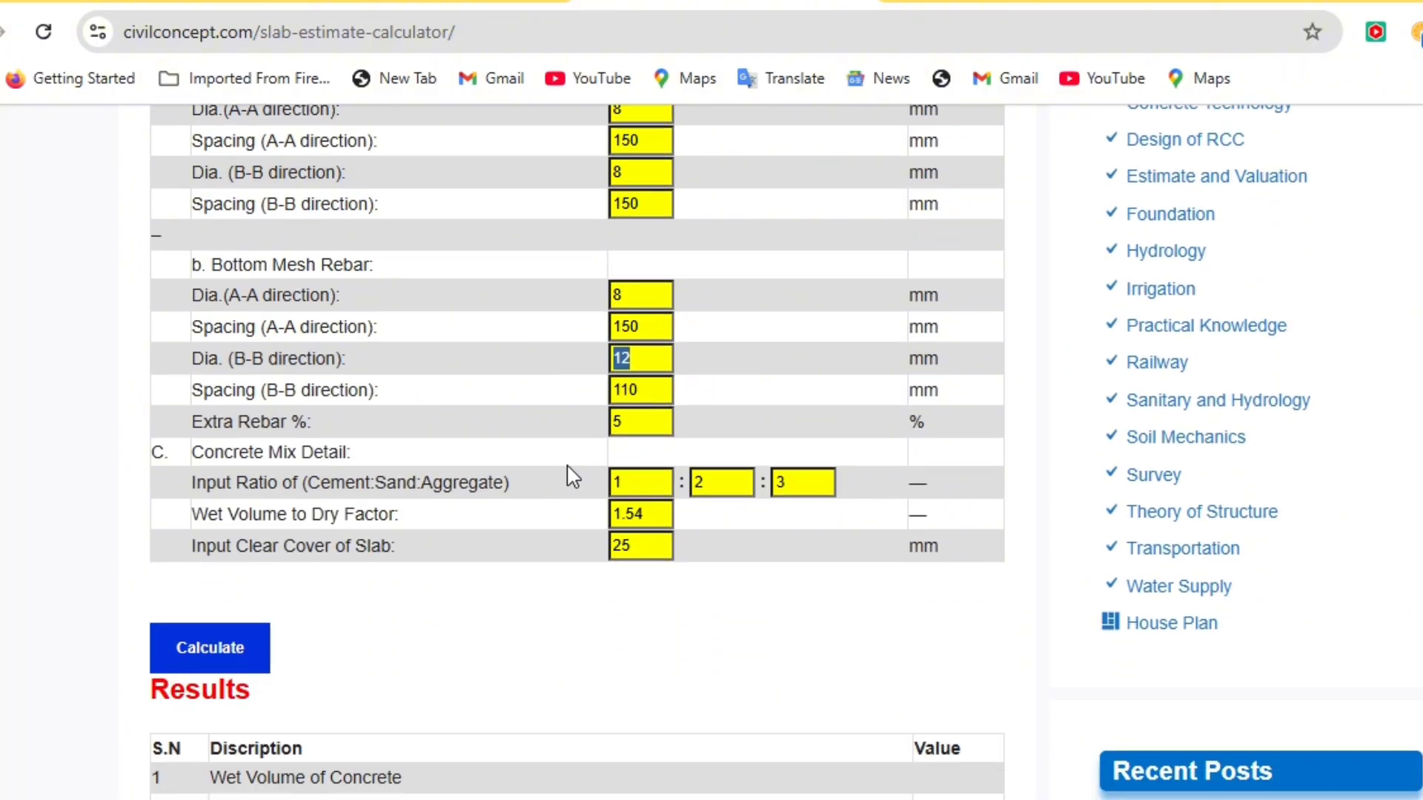
pyautogui.write('8')
pyautogui.moveTo(650, 392); pyautogui.dragTo(576, 391)
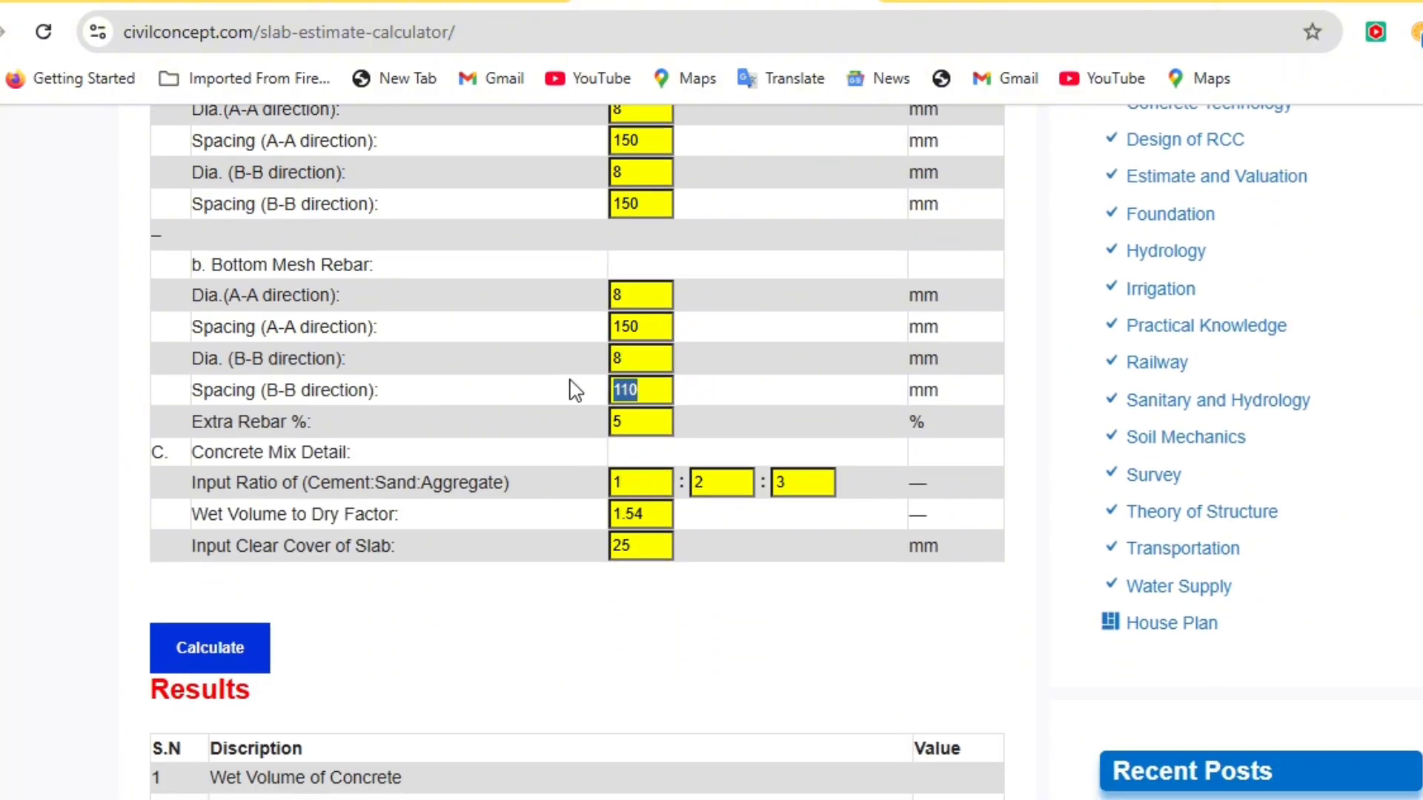
pyautogui.write('15')
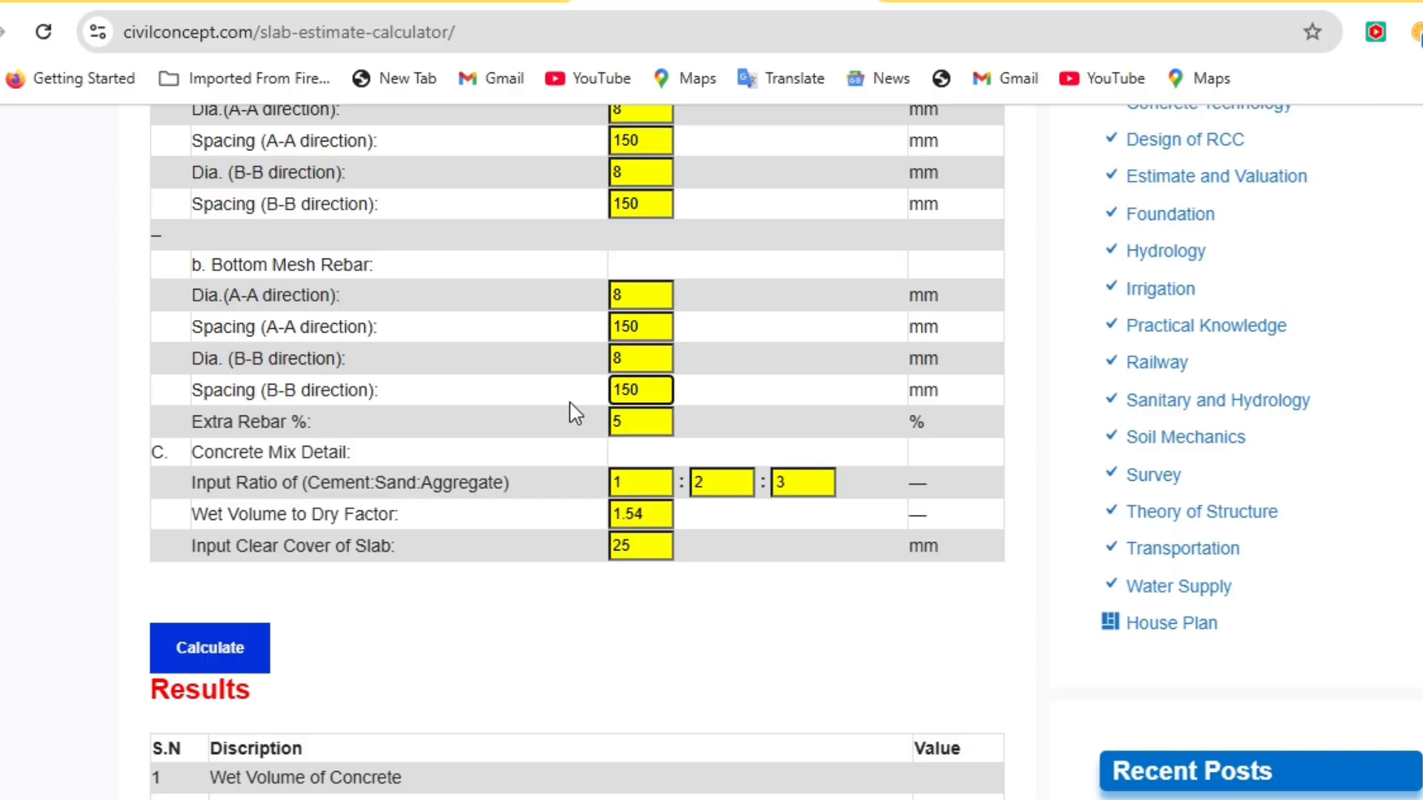
# Step: Check the extra rebar percentage and the Concrete Mix Detail inputs below the bottom mesh rebar
pyautogui.click(596, 430)
pyautogui.moveTo(642, 418); pyautogui.dragTo(593, 422)
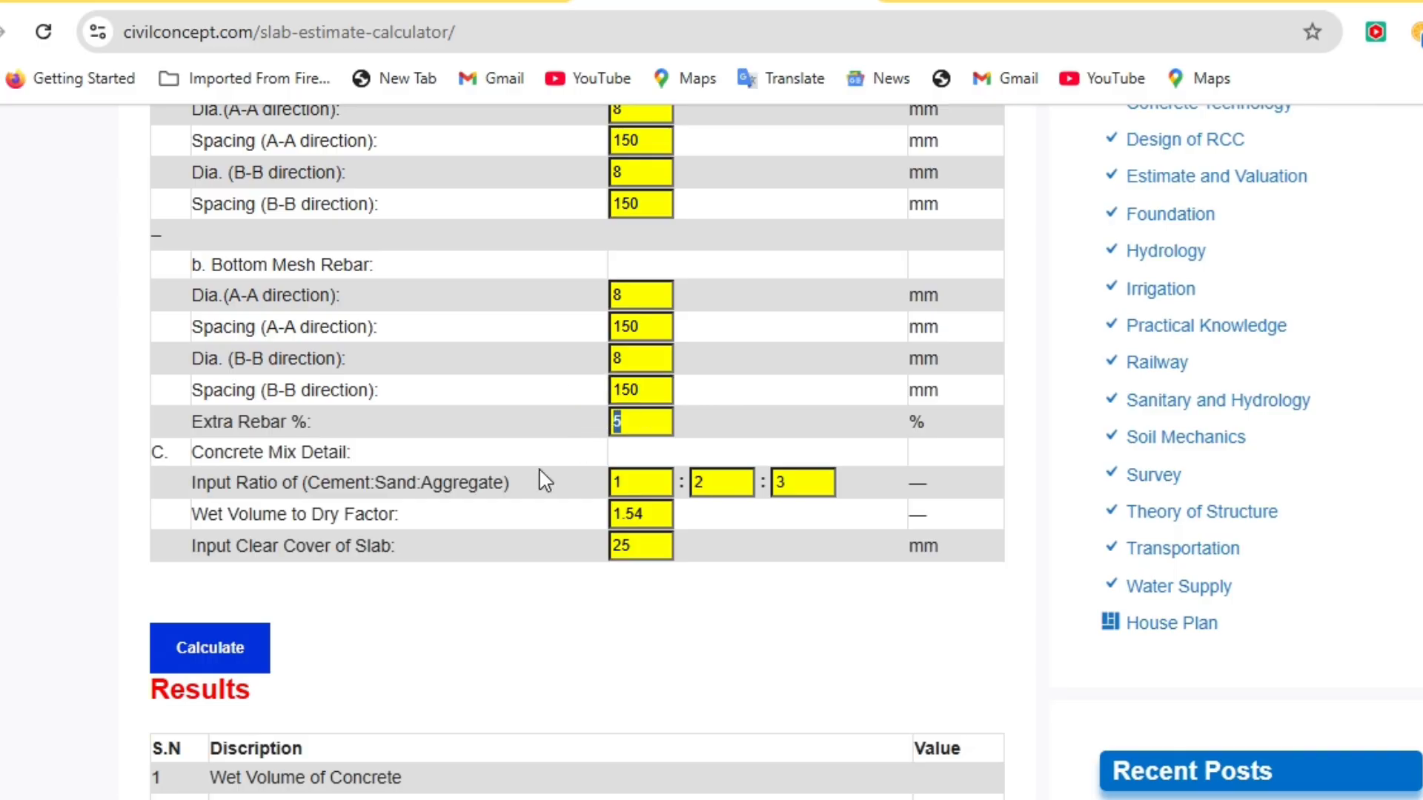
pyautogui.scroll(2, 580, 504)
pyautogui.scroll(-2, 508, 541)
pyautogui.click(636, 419)
pyautogui.scroll(-2, 735, 454)
pyautogui.scroll(-1, 735, 453)
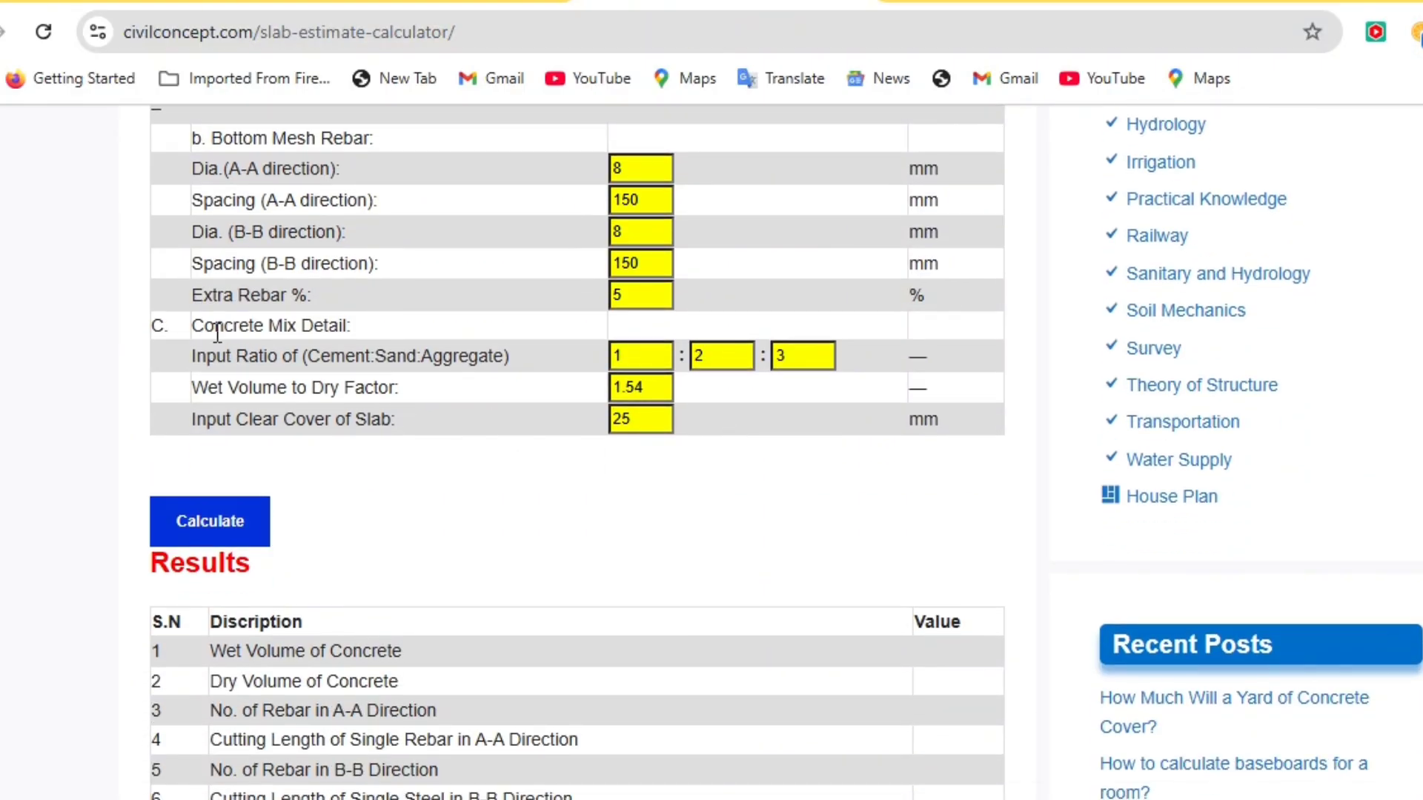
pyautogui.moveTo(198, 325); pyautogui.dragTo(354, 335)
pyautogui.click(376, 339)
# Step: Check the entered slab dimensions and reinforcement values, and calculate the slab estimate
pyautogui.scroll(3, 696, 467)
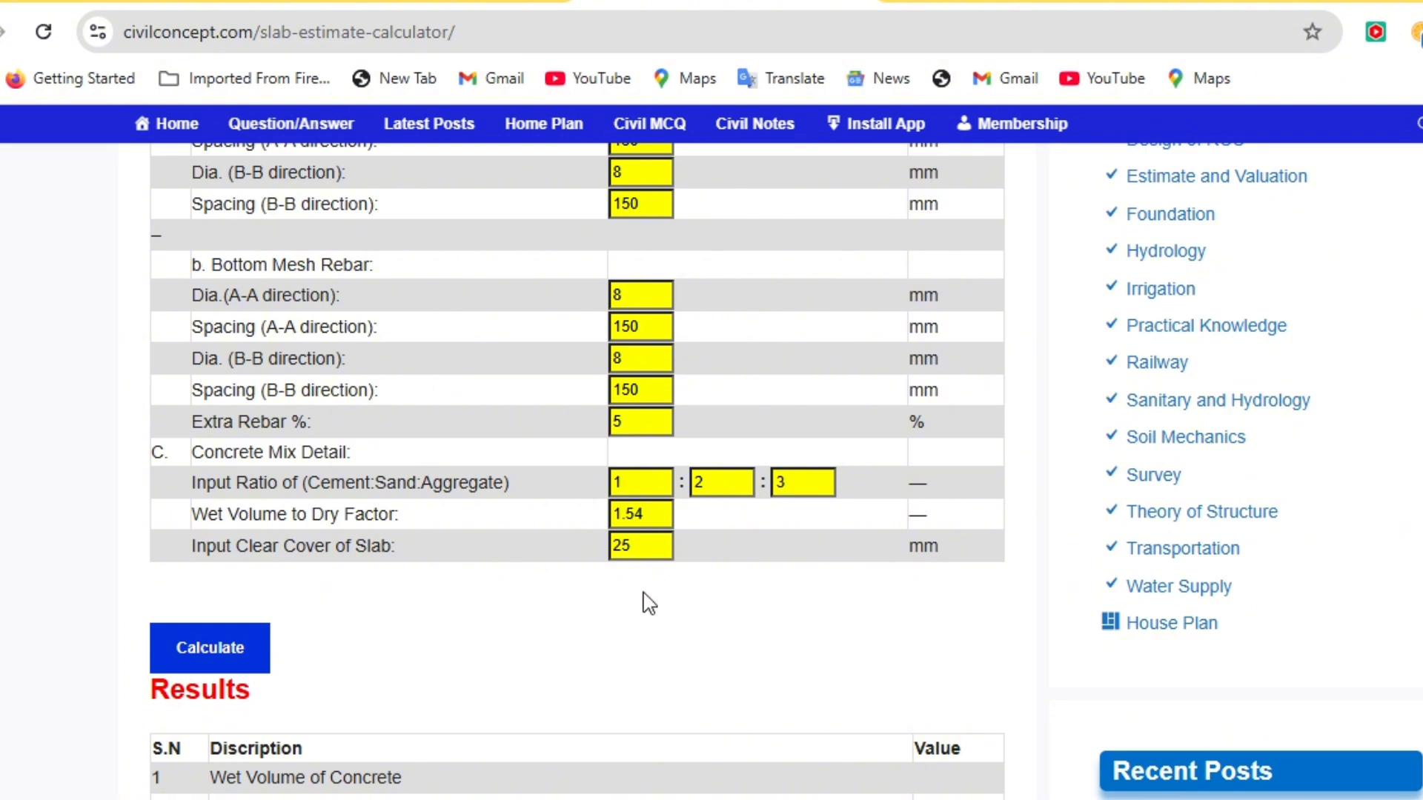
pyautogui.scroll(6, 445, 616)
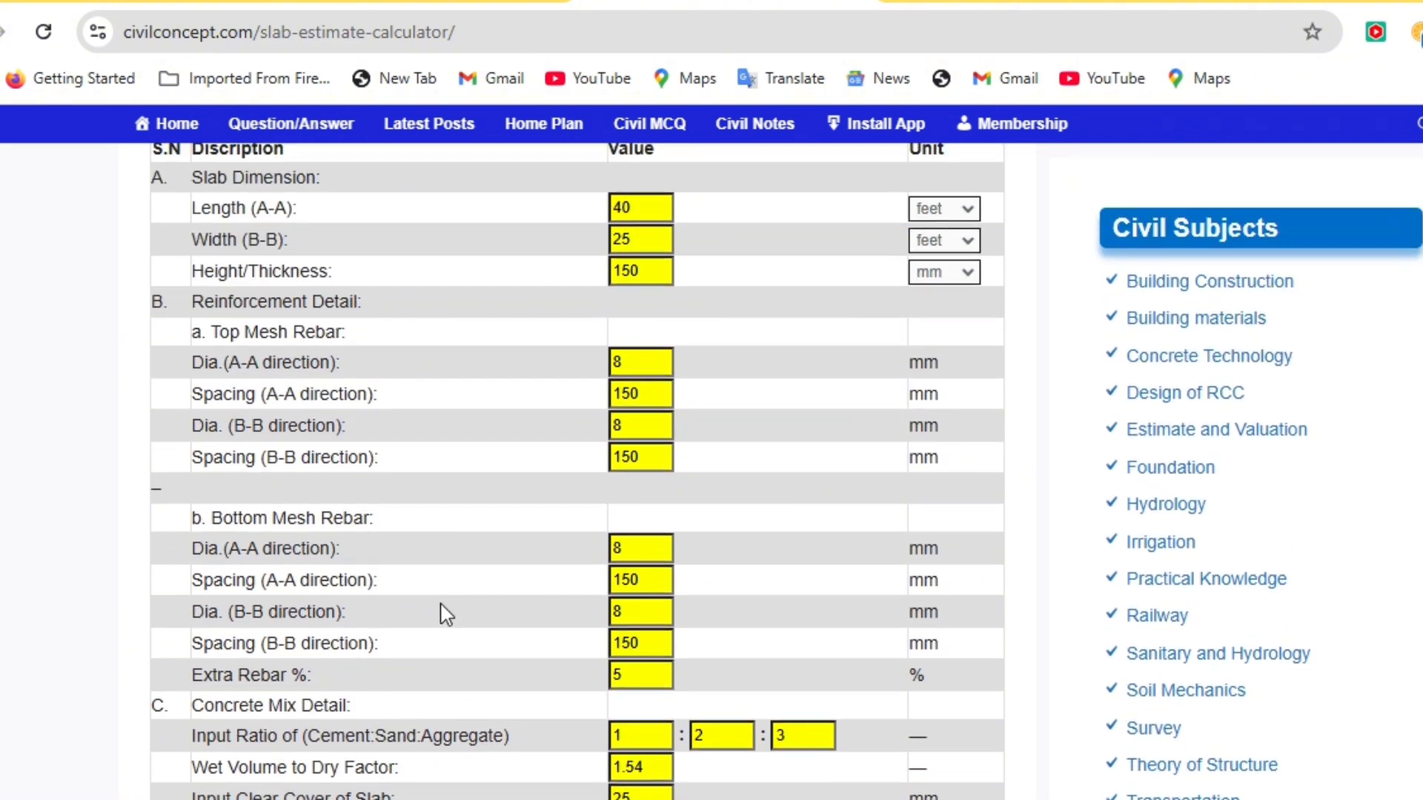
pyautogui.scroll(-12, 582, 533)
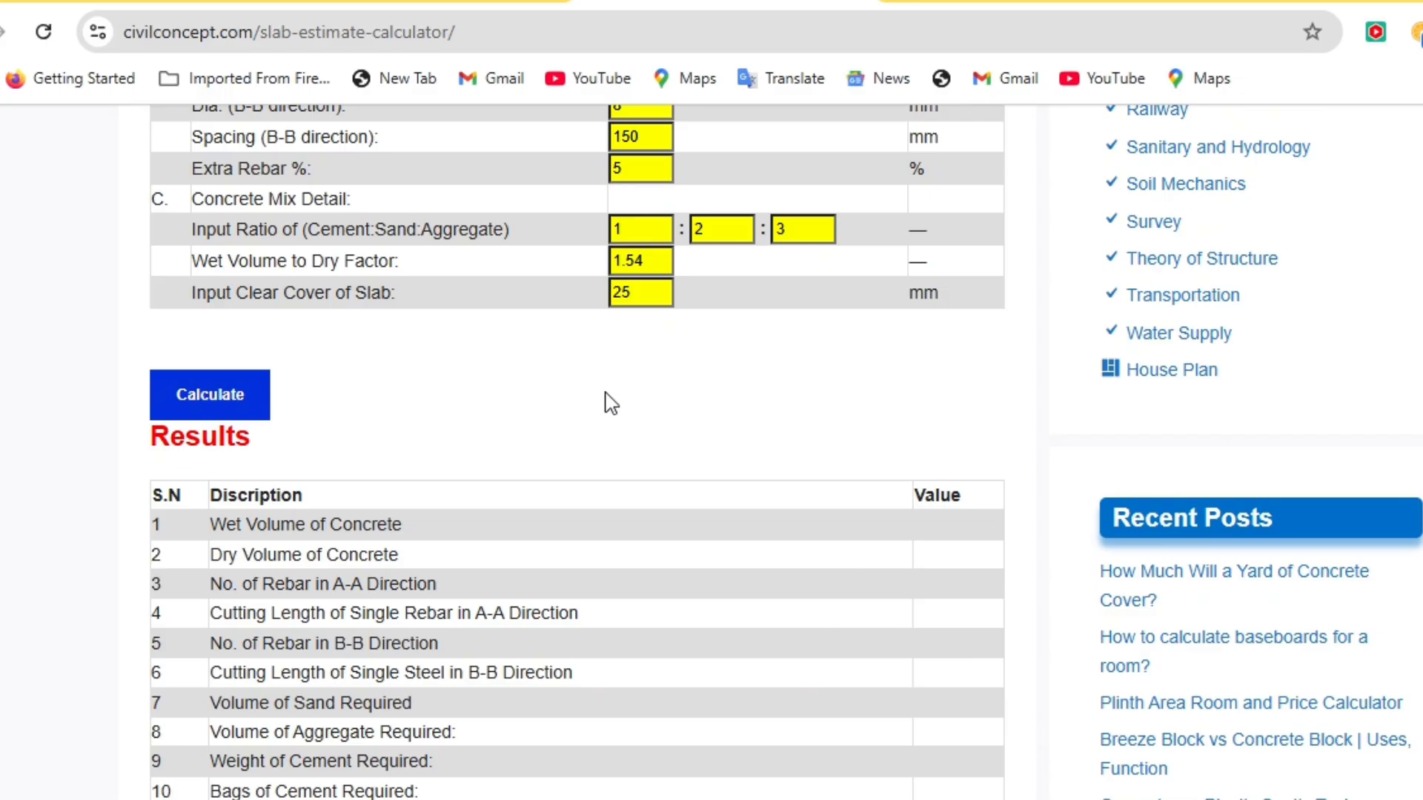
pyautogui.scroll(-3, 571, 393)
pyautogui.click(234, 276)
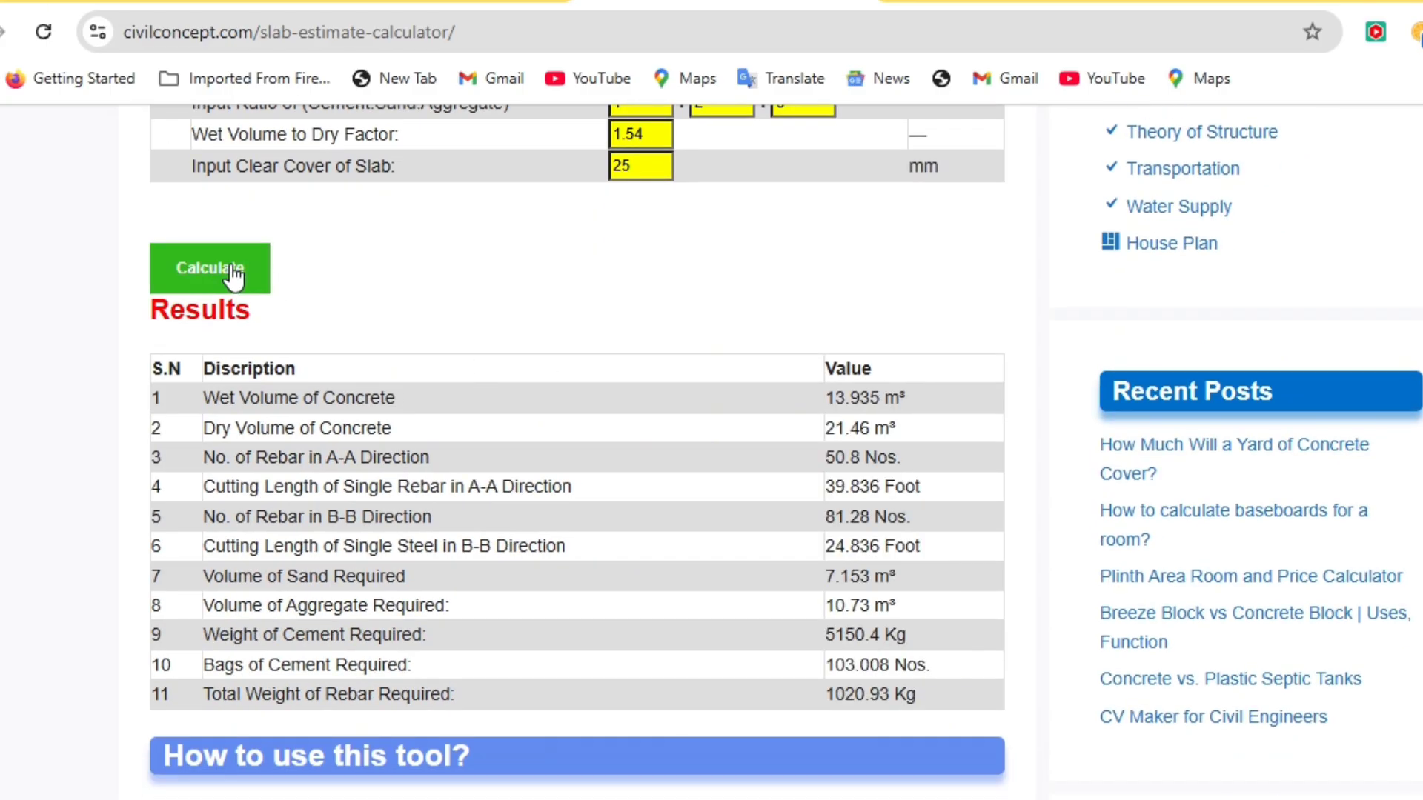
# Step: Examine the total rebar weight in the results and compare it with the total steel weight on the PowerPoint slide
pyautogui.moveTo(785, 409); pyautogui.dragTo(931, 697)
pyautogui.click(757, 639)
pyautogui.scroll(-3, 461, 404)
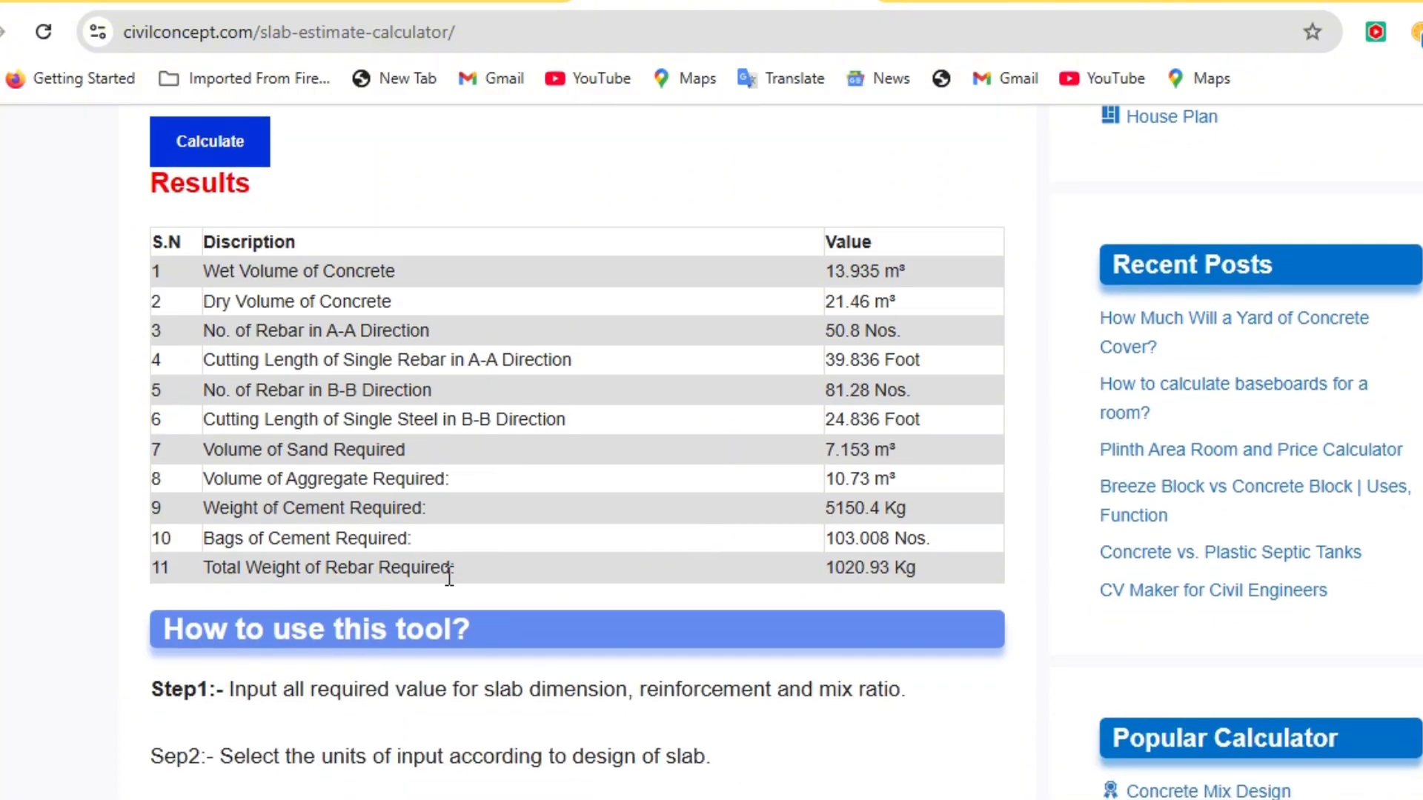
pyautogui.moveTo(484, 589); pyautogui.dragTo(211, 583)
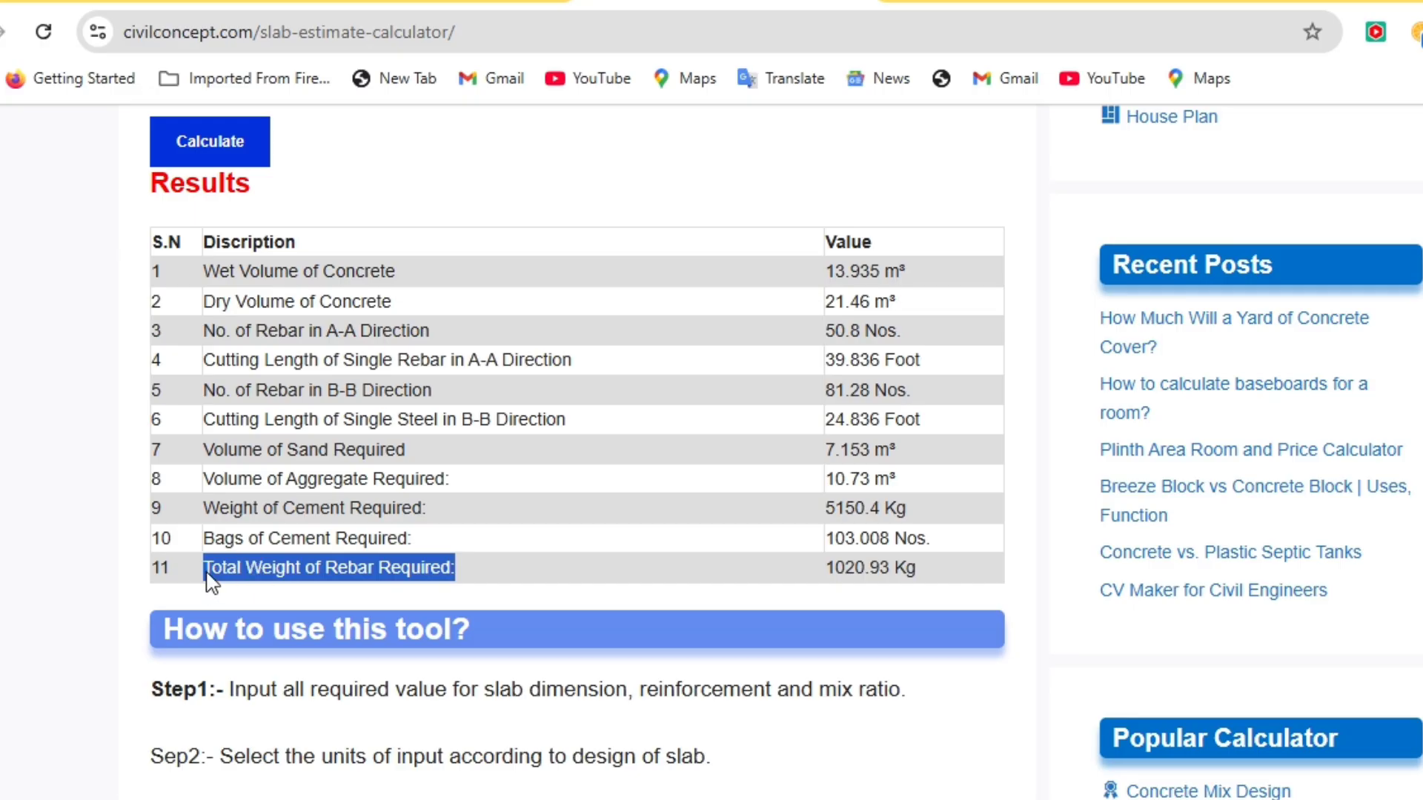
pyautogui.moveTo(932, 583); pyautogui.dragTo(819, 582)
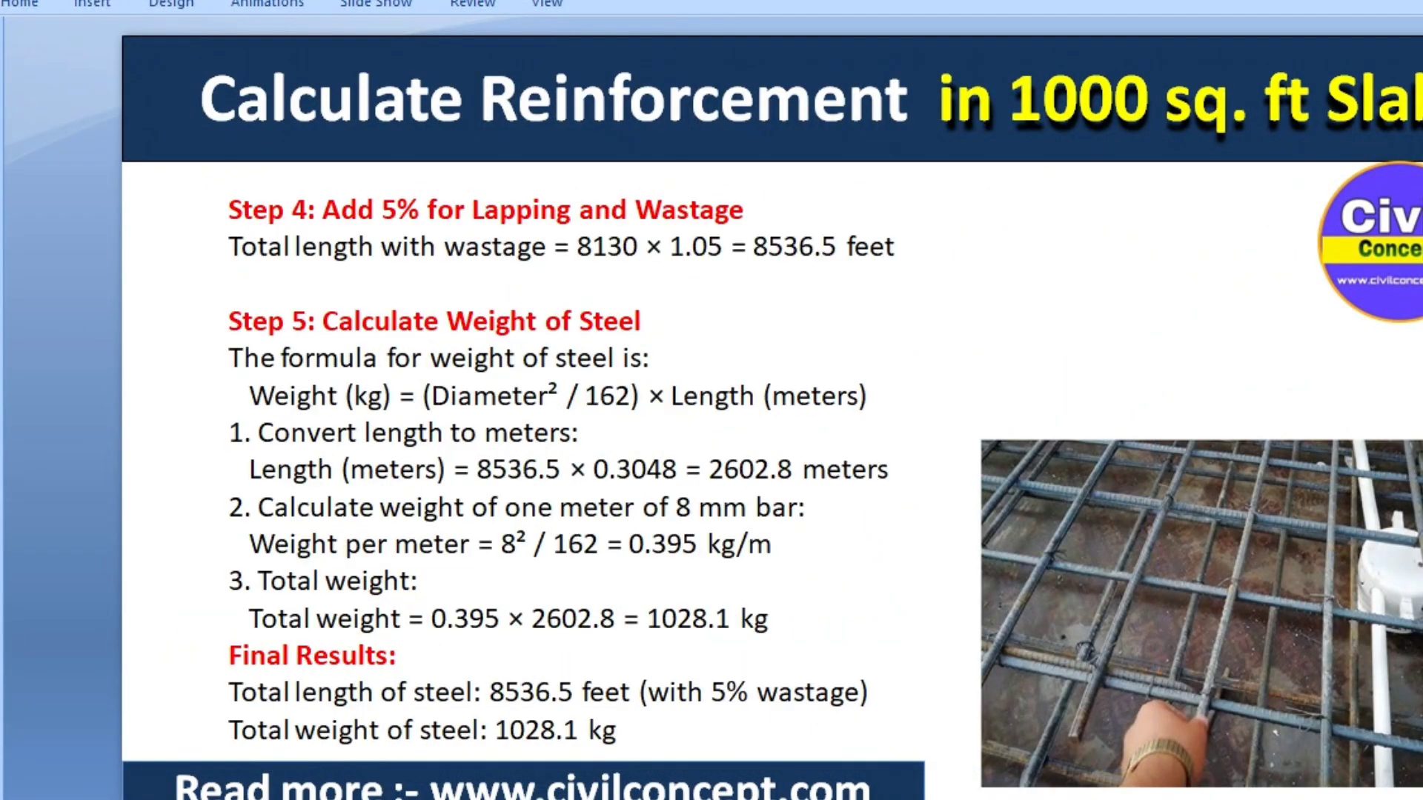
pyautogui.moveTo(495, 730); pyautogui.dragTo(615, 733)
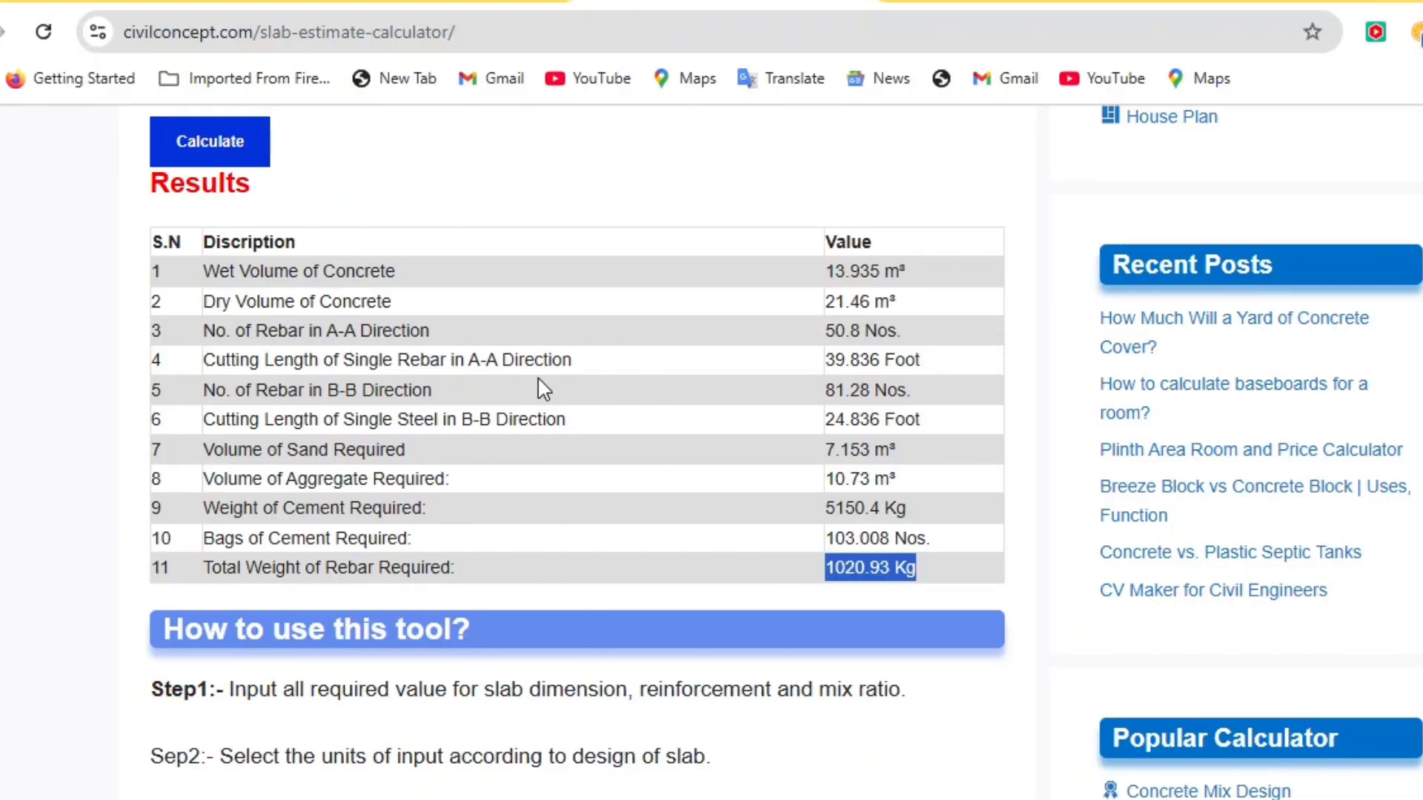
# Step: Check the clear cover of the slab in the calculator against the steel weight calculation on the PowerPoint slide
pyautogui.scroll(5, 537, 415)
pyautogui.moveTo(415, 431); pyautogui.dragTo(197, 442)
pyautogui.moveTo(645, 423); pyautogui.dragTo(603, 435)
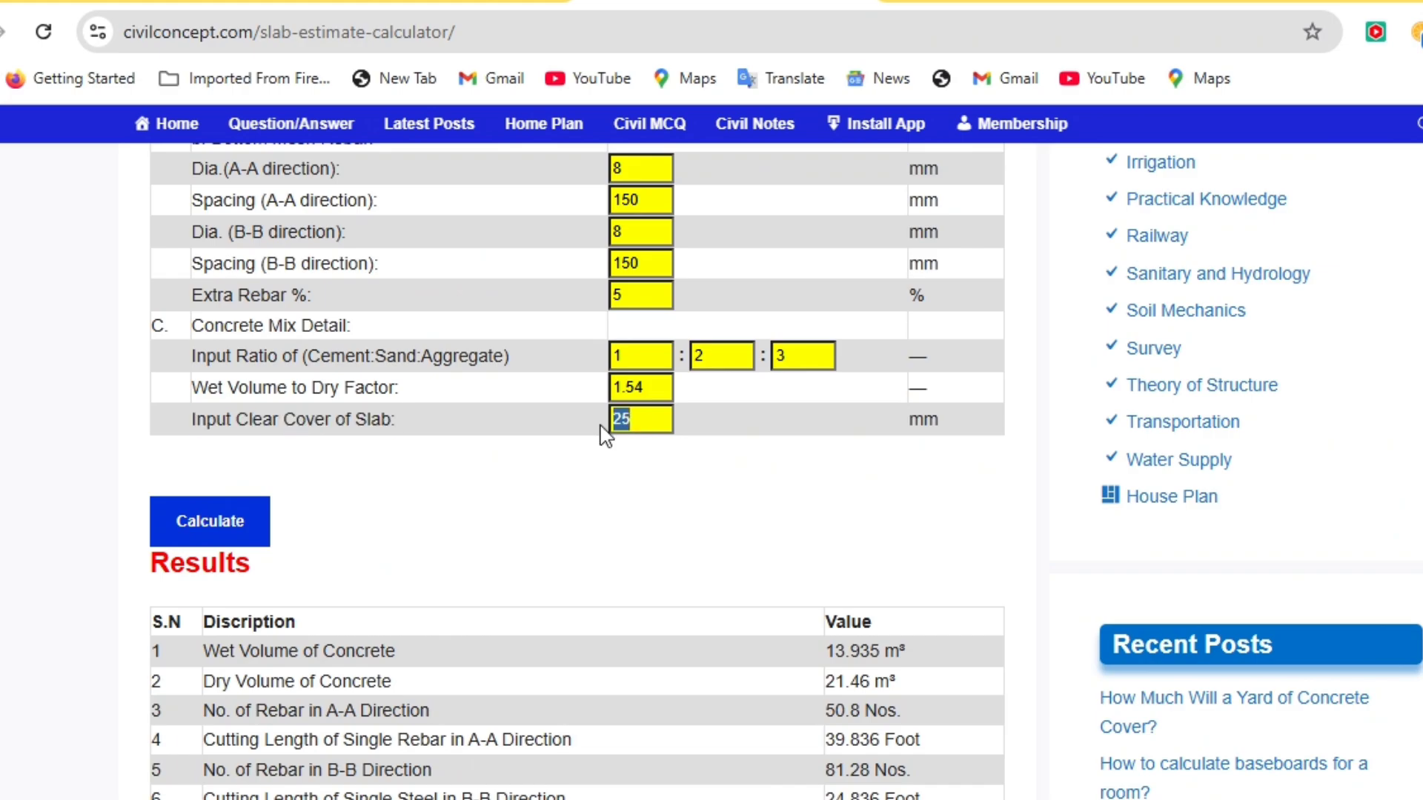
pyautogui.click(692, 492)
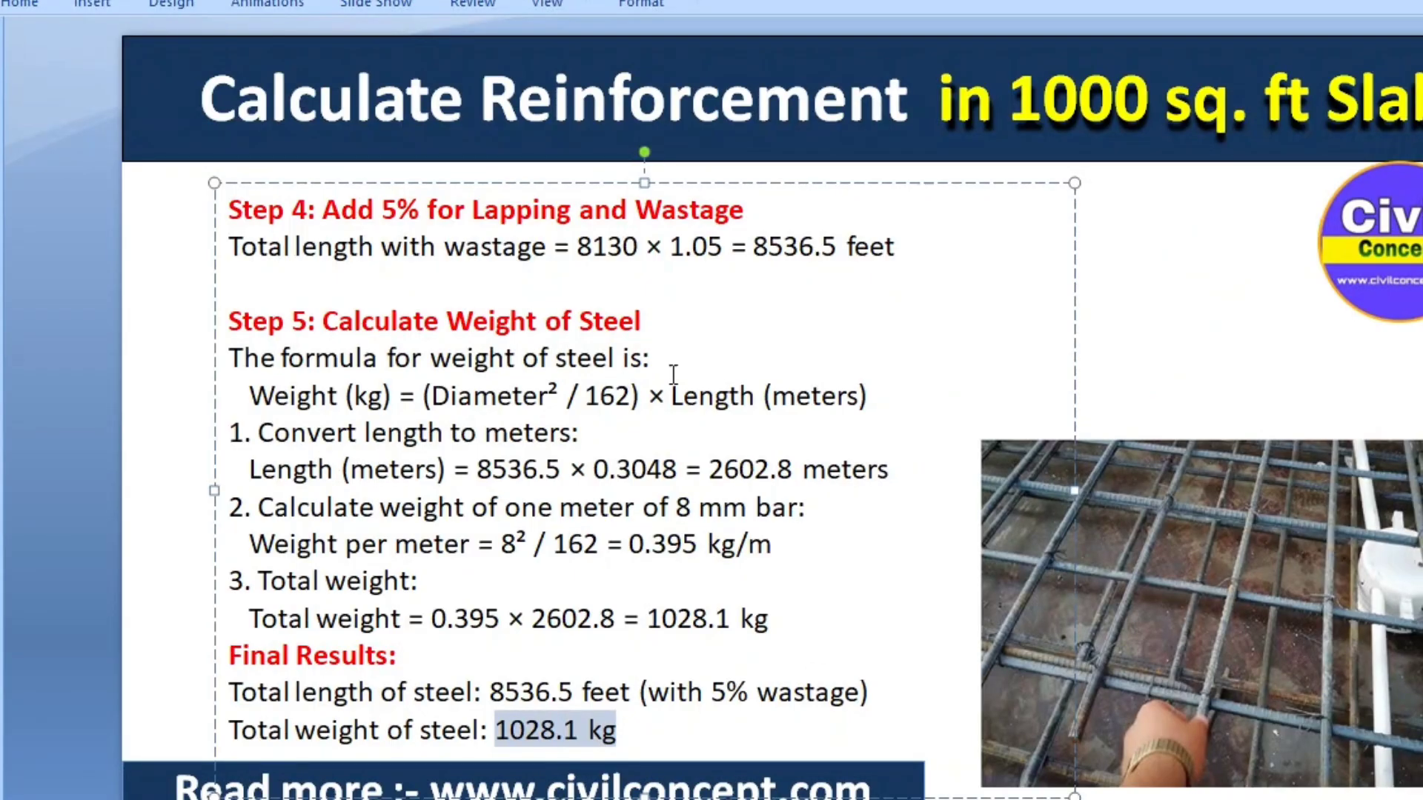
pyautogui.click(669, 320)
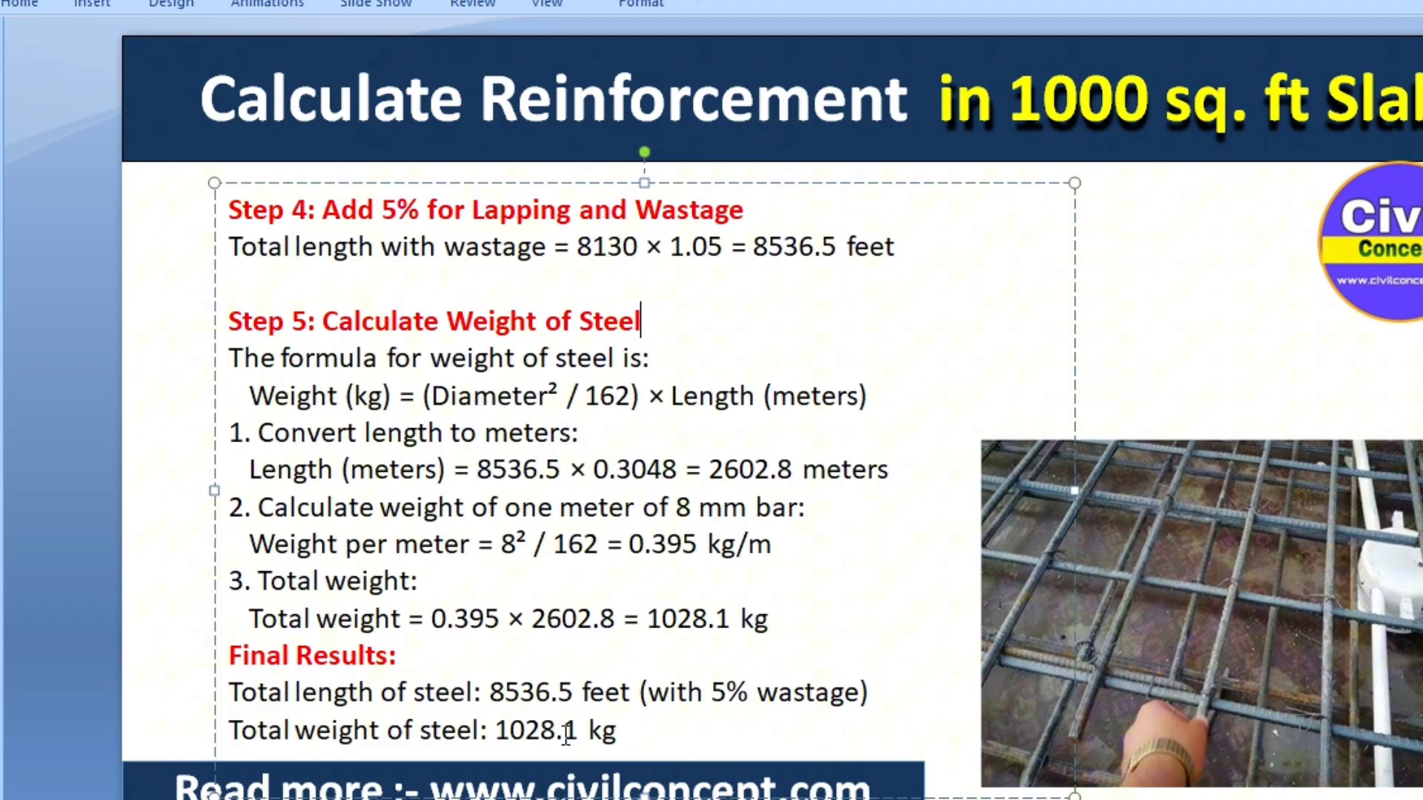
pyautogui.click(615, 732)
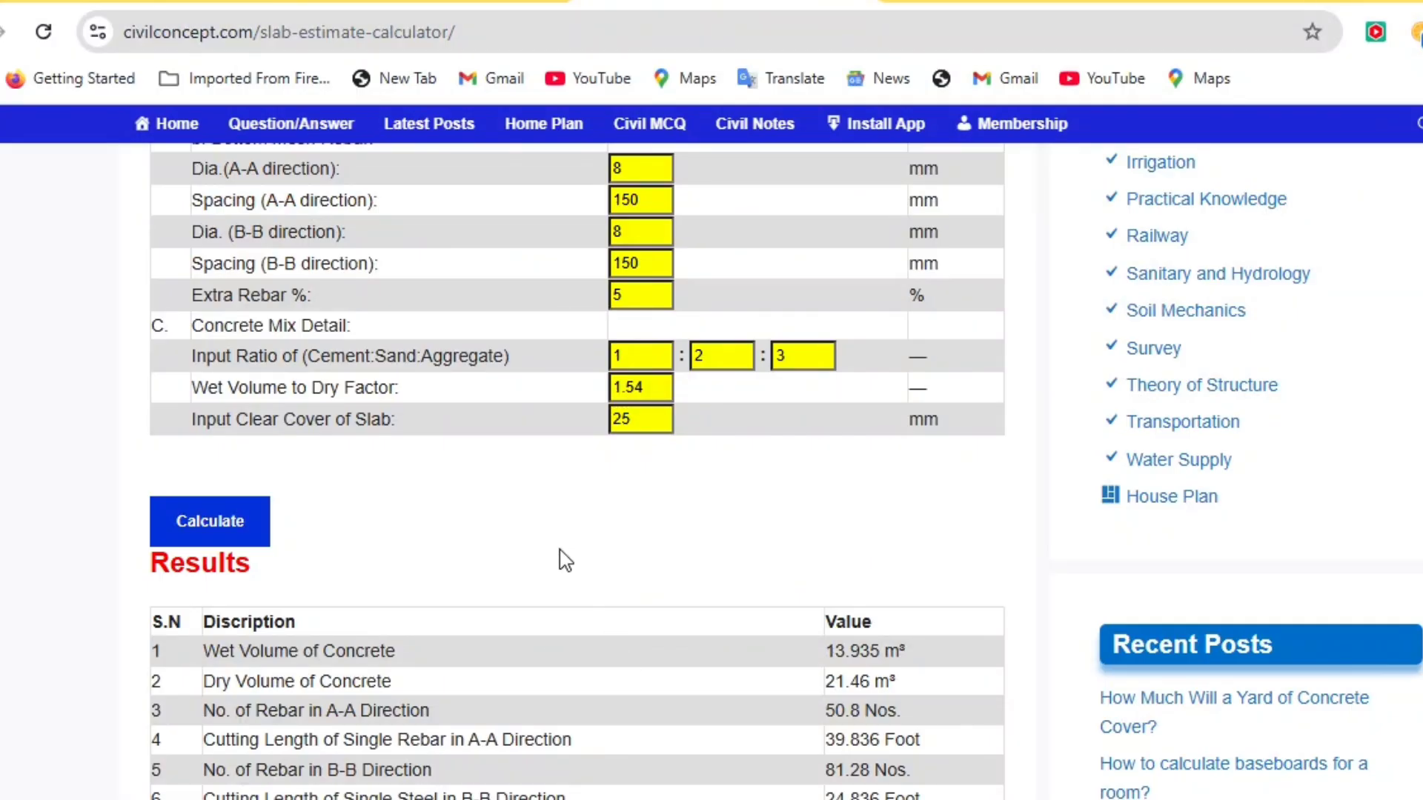
# Step: Return to the calculator and examine the mix ratio inputs and the resulting sand, aggregate, cement and concrete quantities
pyautogui.scroll(5, 639, 575)
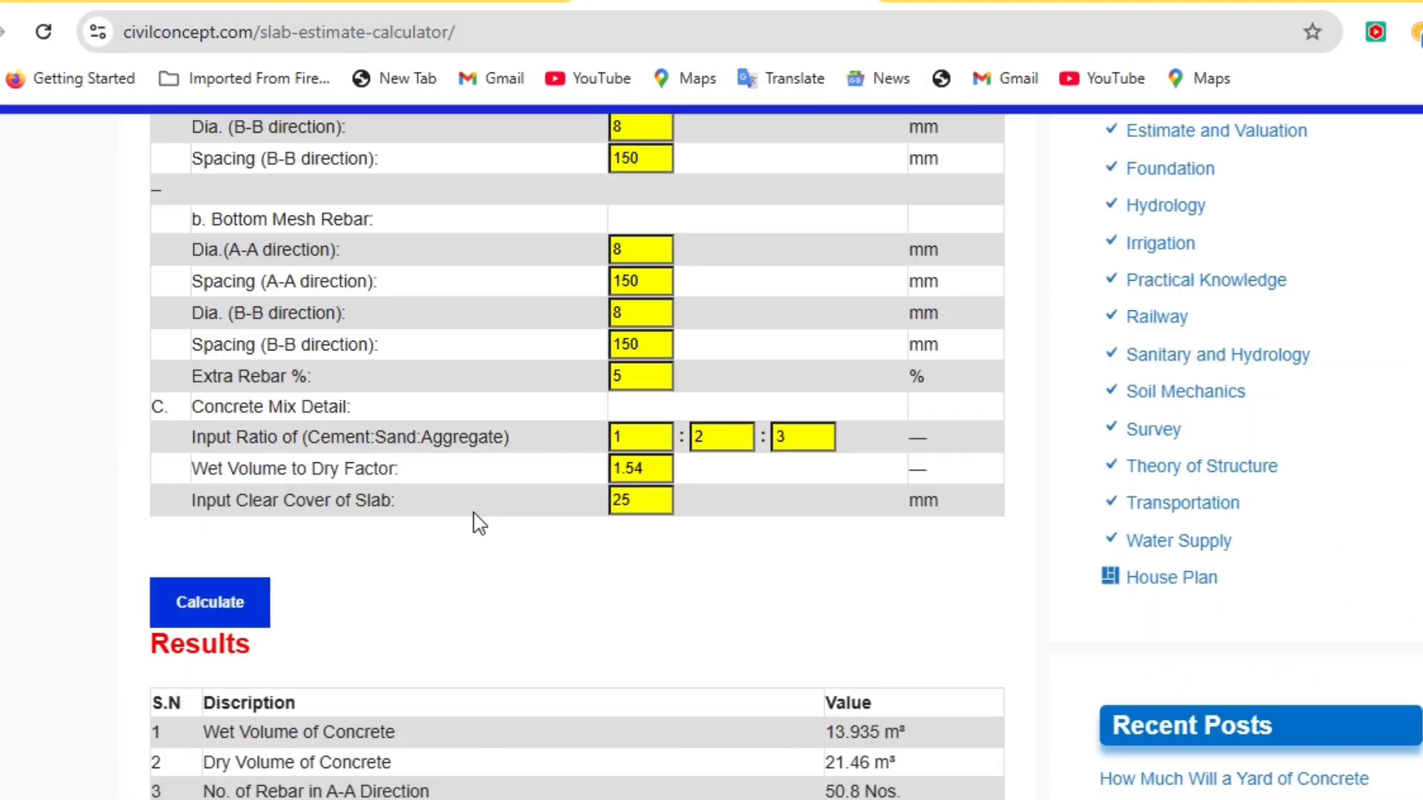
pyautogui.scroll(-1, 479, 523)
pyautogui.click(667, 369)
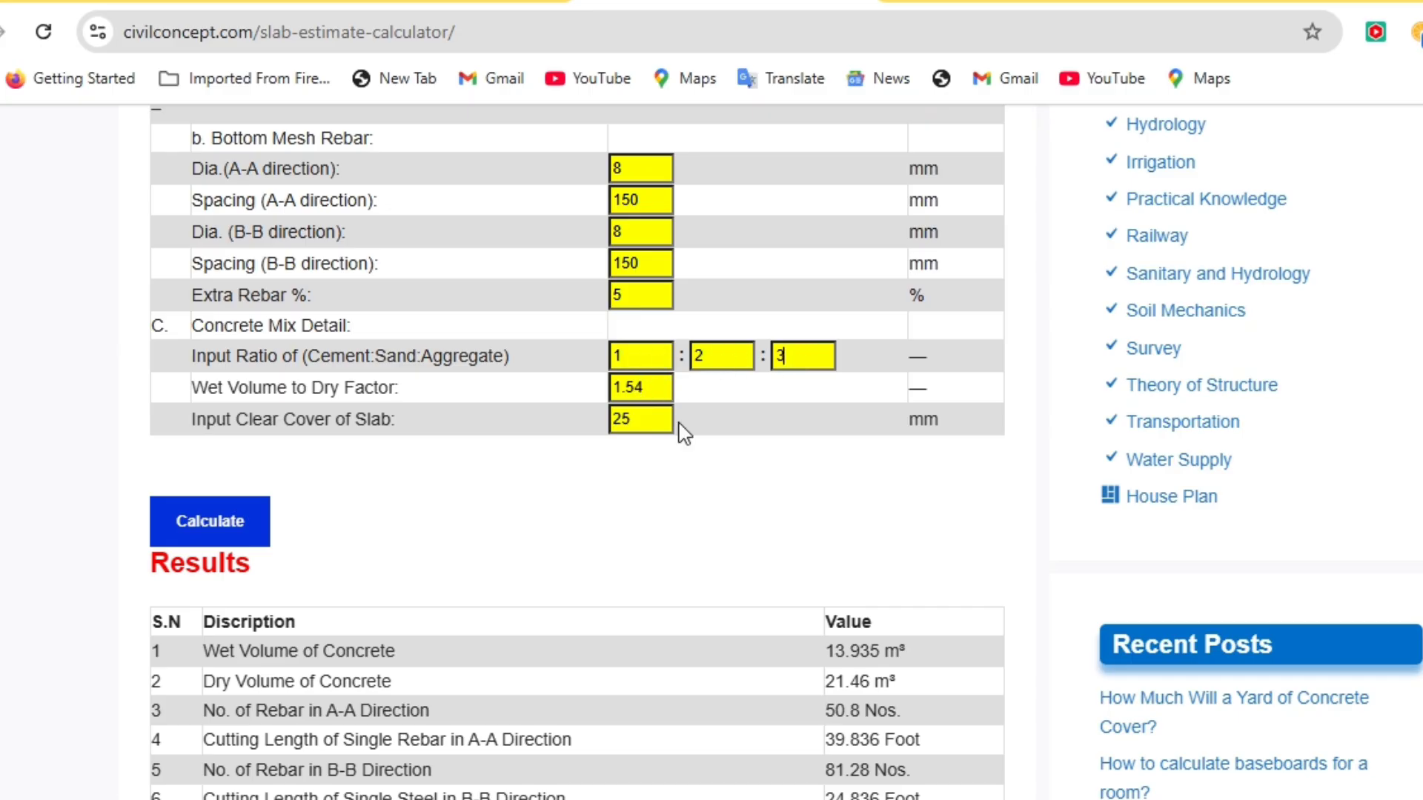
pyautogui.scroll(-5, 522, 426)
pyautogui.moveTo(419, 450); pyautogui.dragTo(223, 450)
pyautogui.moveTo(482, 483); pyautogui.dragTo(308, 479)
pyautogui.moveTo(432, 508); pyautogui.dragTo(280, 510)
pyautogui.moveTo(434, 539); pyautogui.dragTo(296, 525)
pyautogui.click(478, 512)
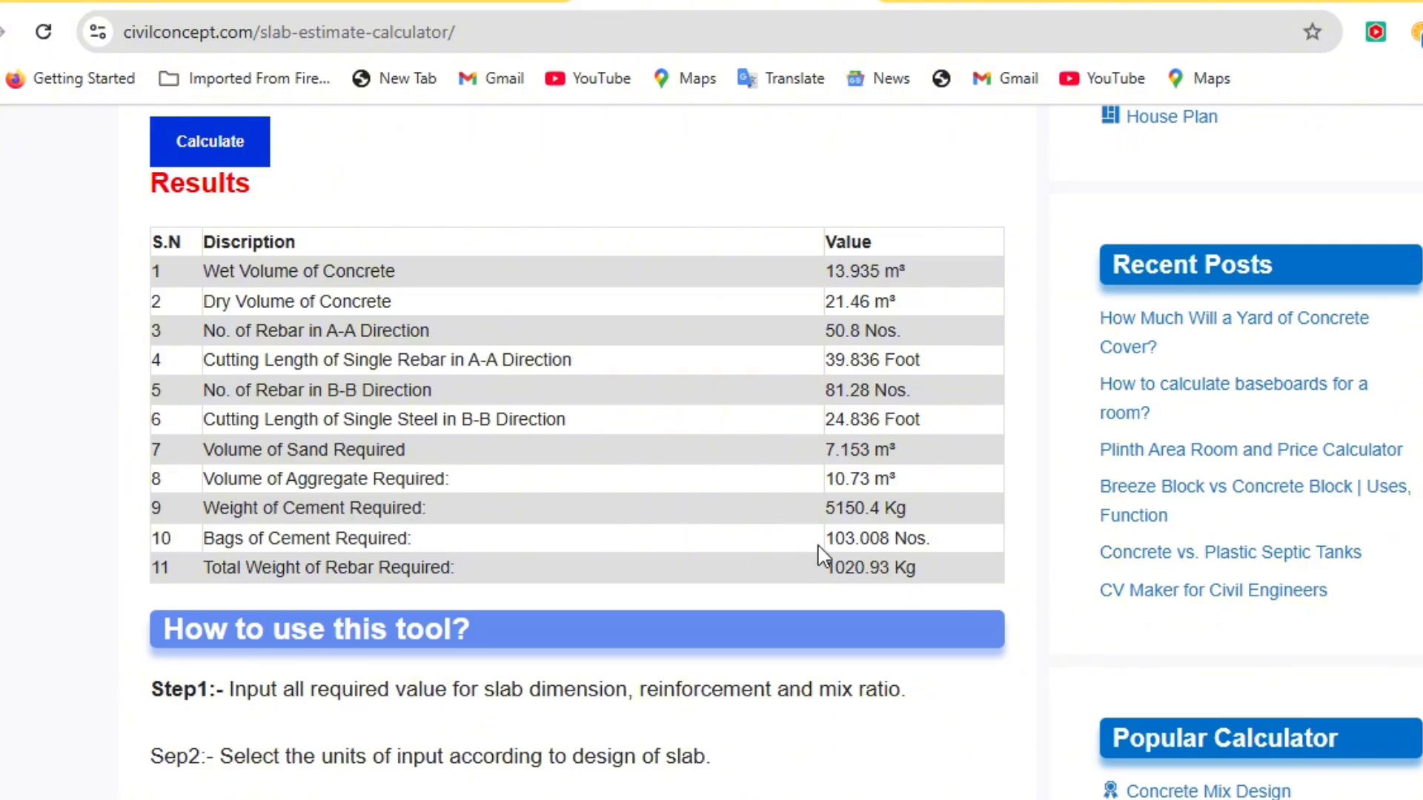
pyautogui.moveTo(917, 519); pyautogui.dragTo(800, 513)
pyautogui.moveTo(937, 541); pyautogui.dragTo(779, 539)
pyautogui.click(715, 540)
pyautogui.moveTo(923, 271); pyautogui.dragTo(822, 272)
pyautogui.moveTo(905, 302); pyautogui.dragTo(772, 296)
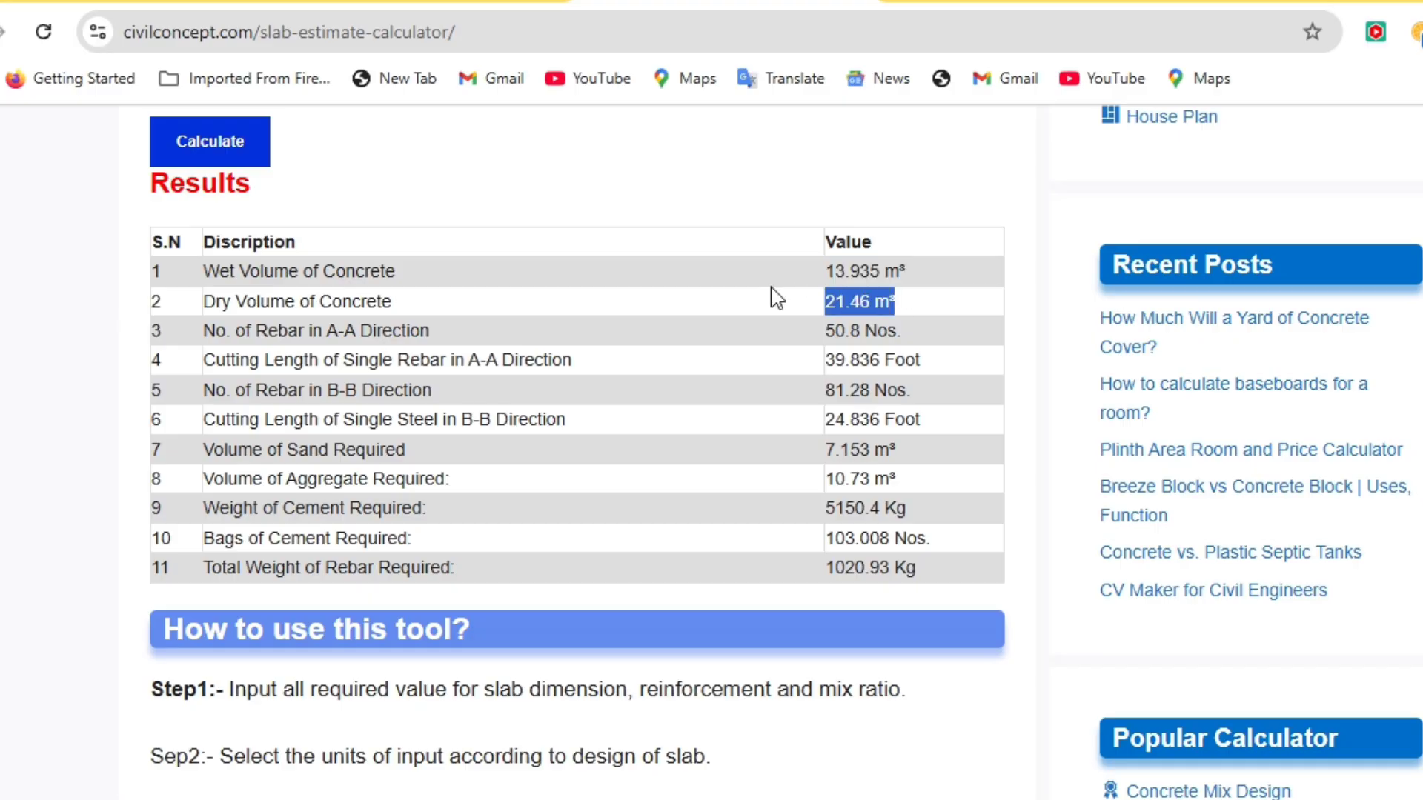
pyautogui.click(772, 295)
# Step: Switch to the PowerPoint slide show and advance to the slide with the given slab data
pyautogui.scroll(20, 741, 549)
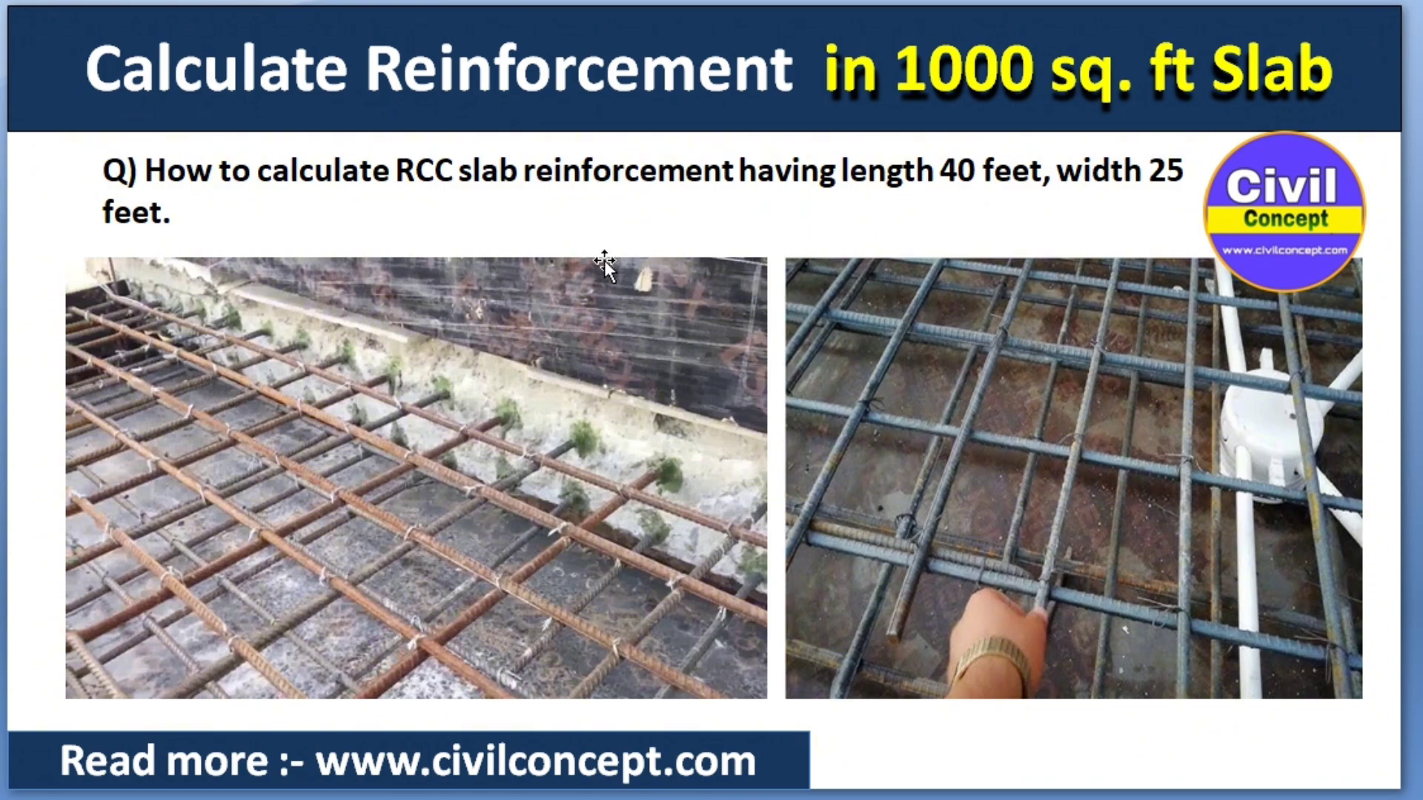
pyautogui.press('Right')
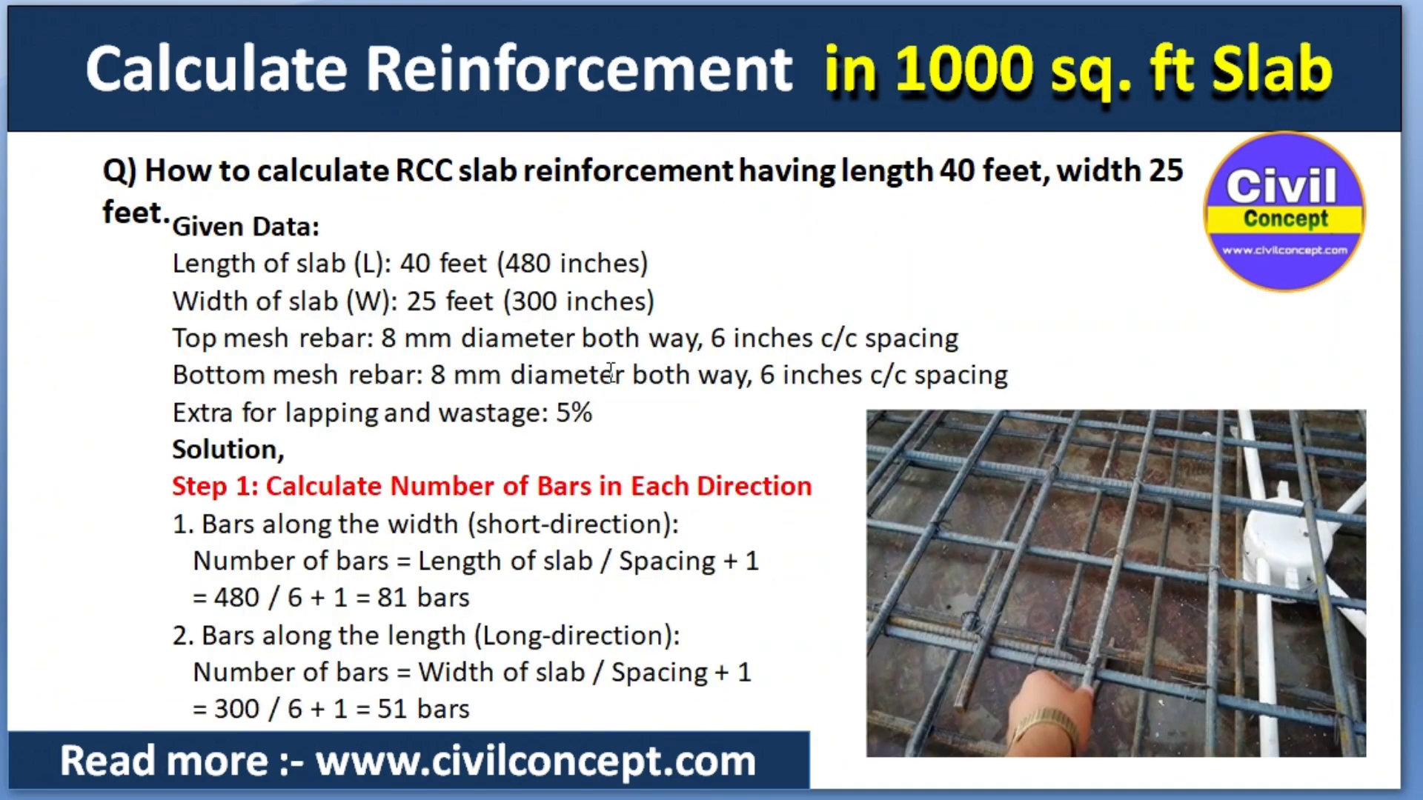